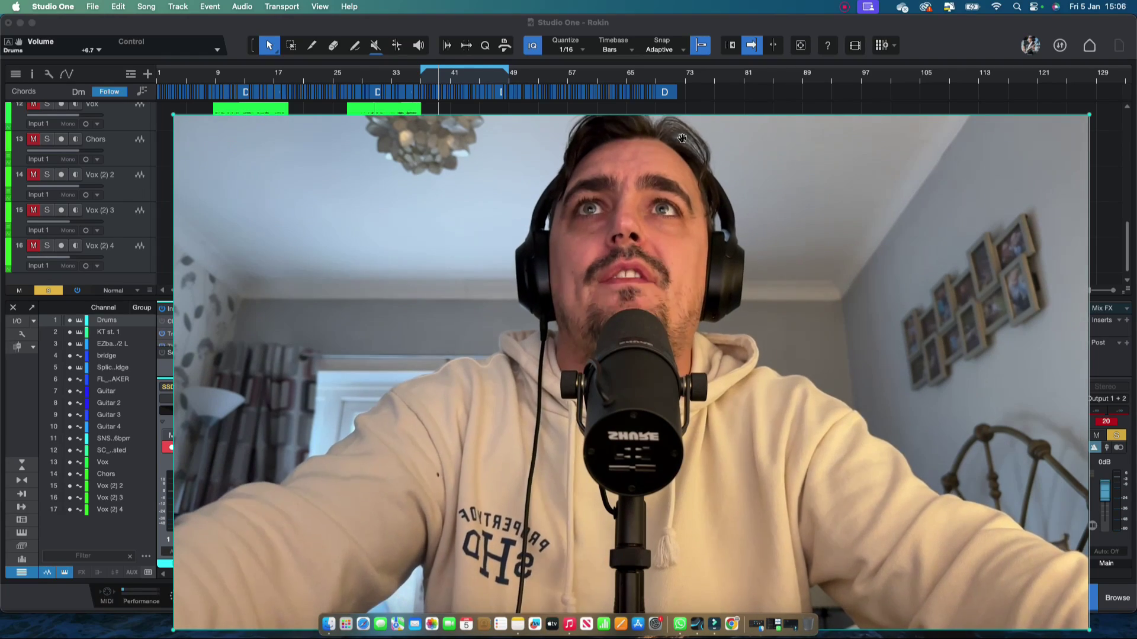
Rename the Vox 2 track to 'Verse'.
drag(680, 167, 665, 103)
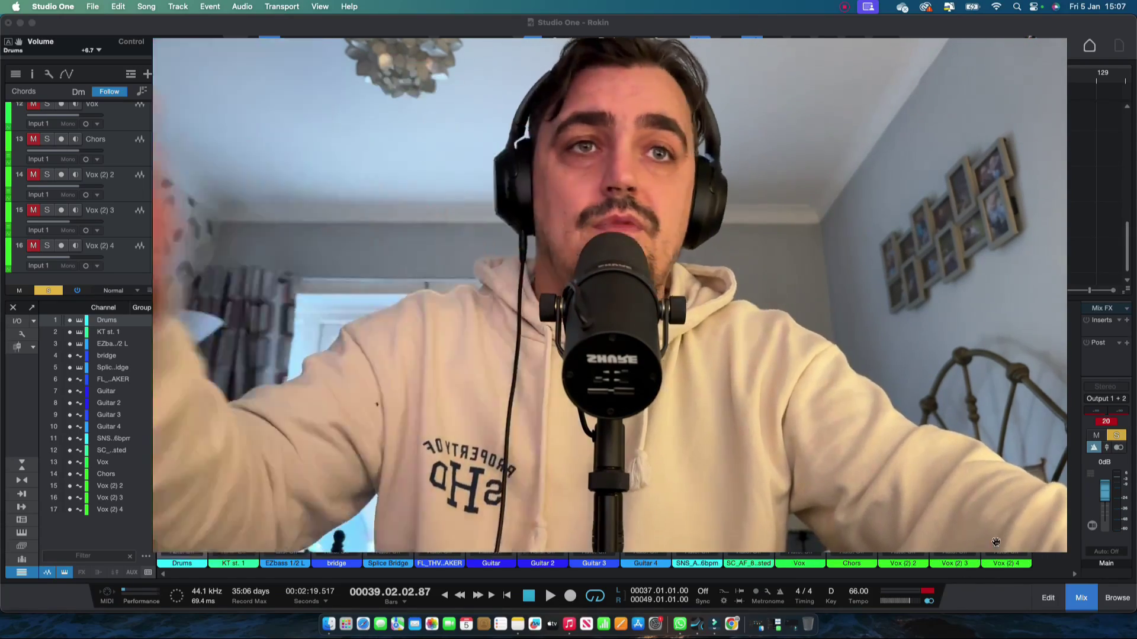
mouse_move(1069, 554)
mouse_down()
mouse_move(614, 421)
mouse_move(419, 300)
mouse_move(396, 173)
mouse_up()
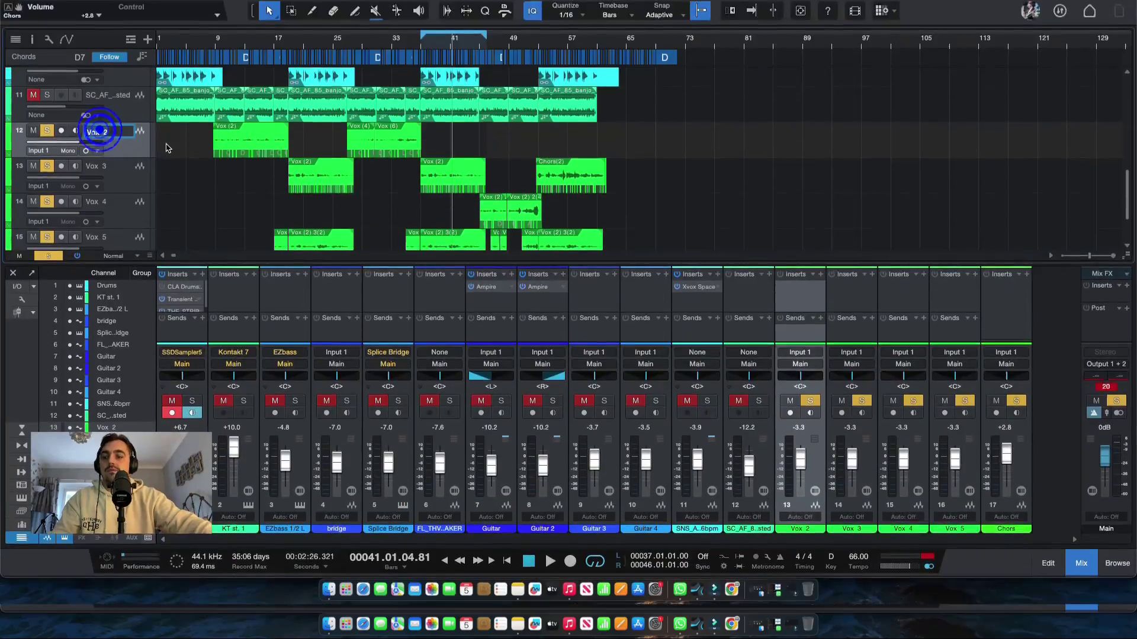
double_click(100, 152)
text(Verse)
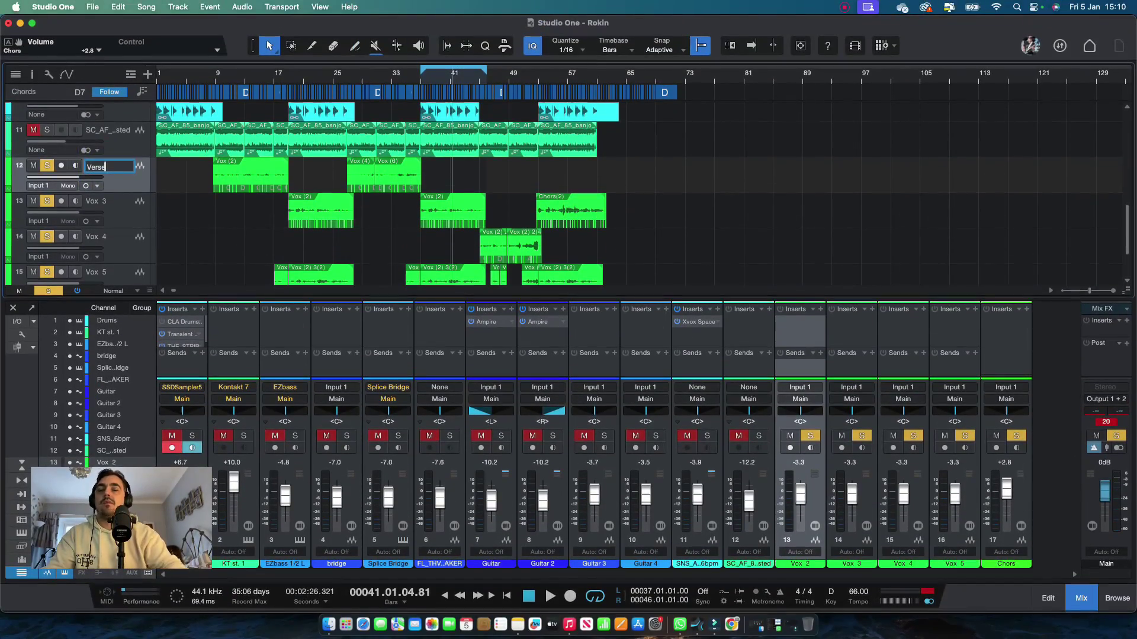
click(740, 214)
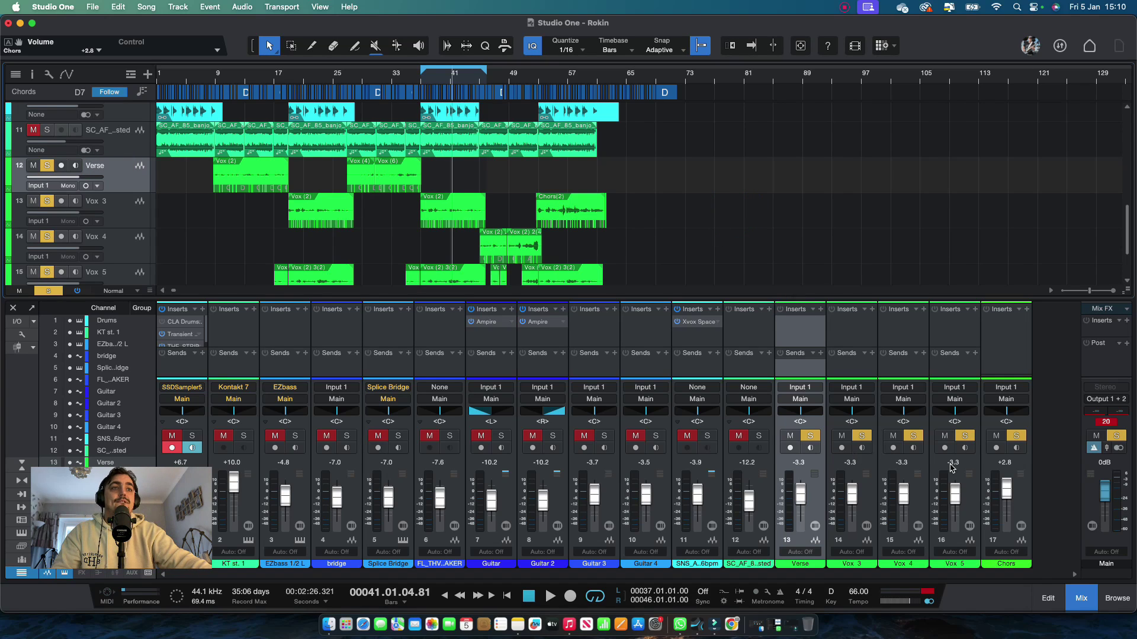
Rename the Vox 3 track to 'Chorus'.
scroll(256, 241, down, 2)
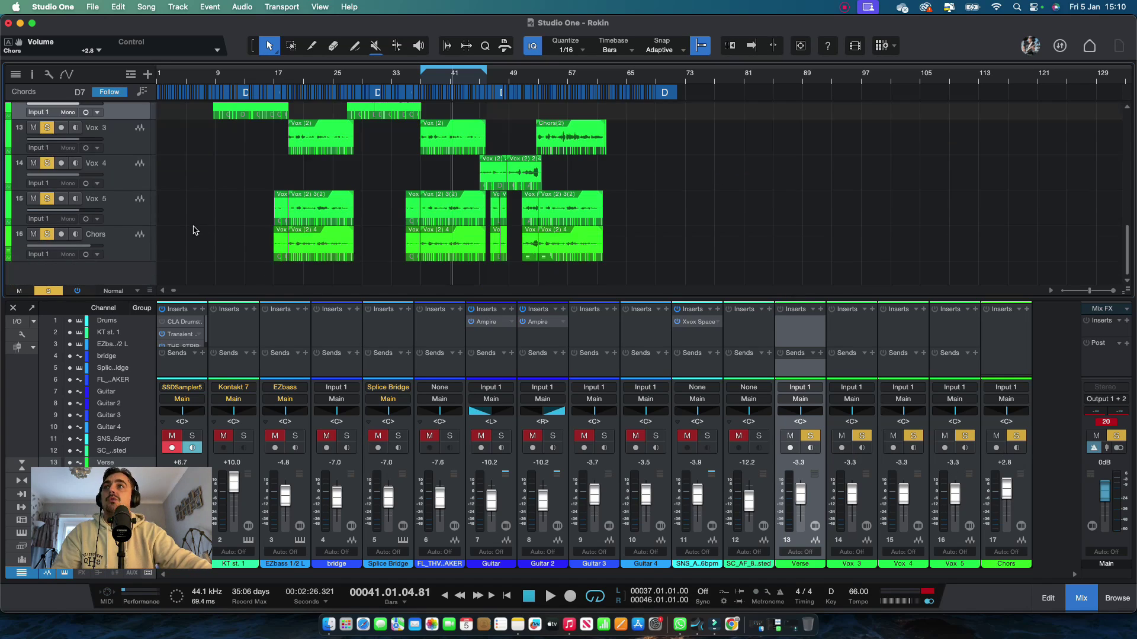
scroll(150, 231, down, 2)
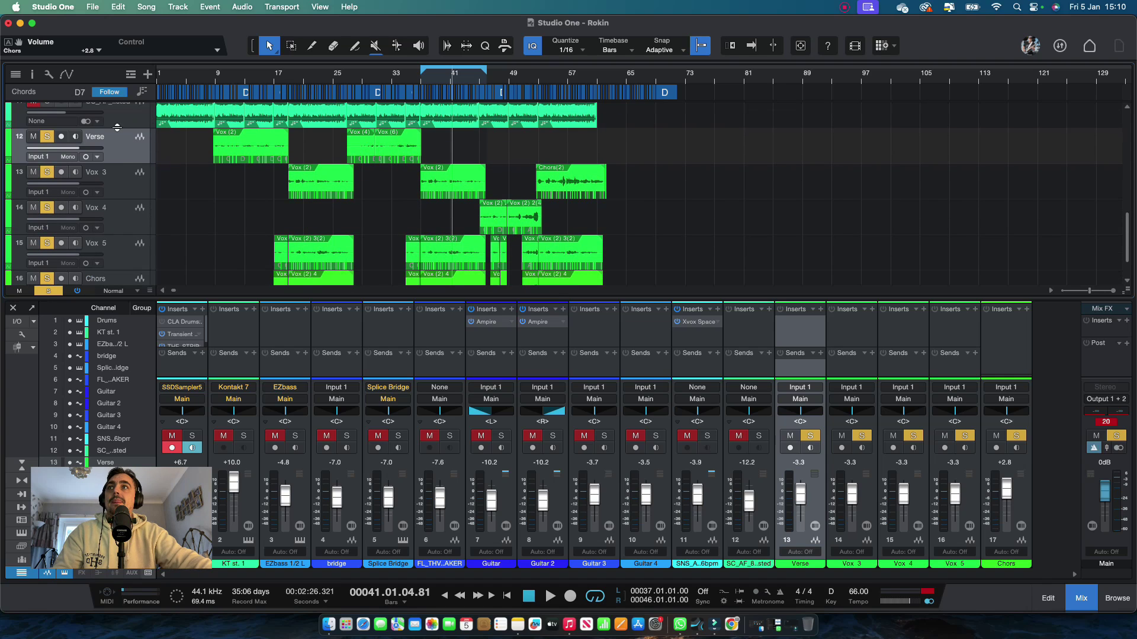
double_click(99, 174)
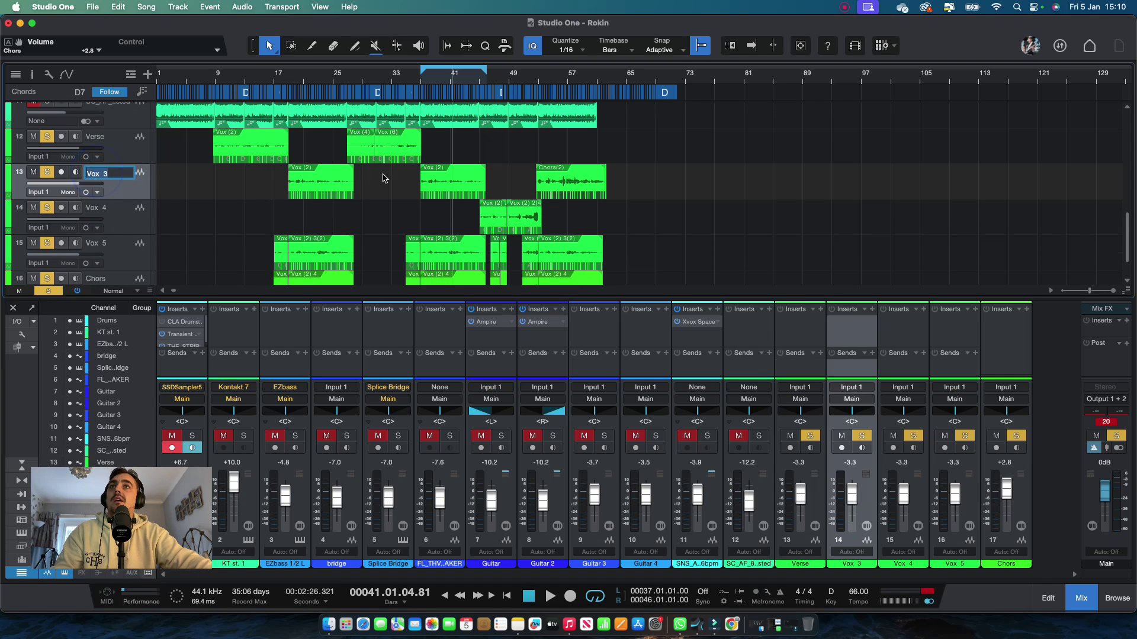
text(M)
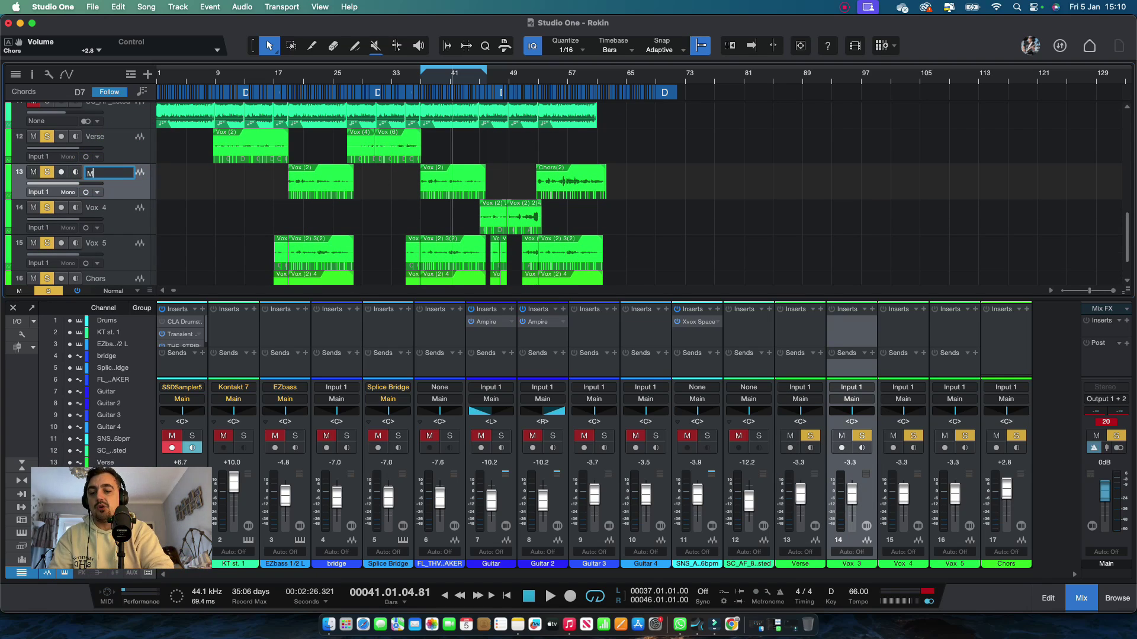
key(Return)
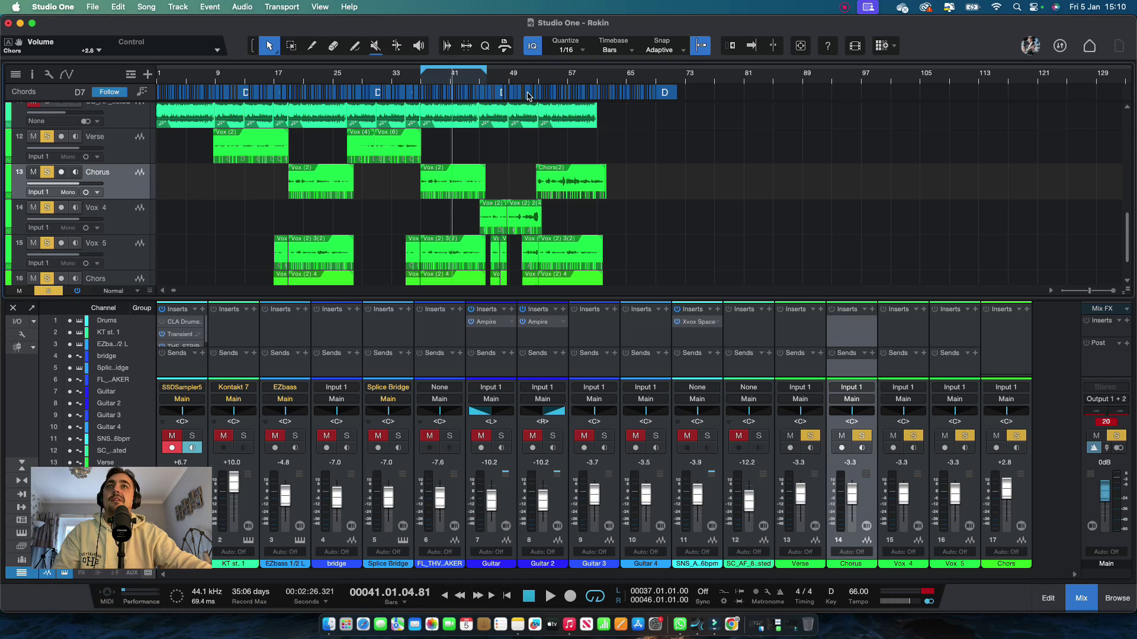
scroll(369, 240, down, 2)
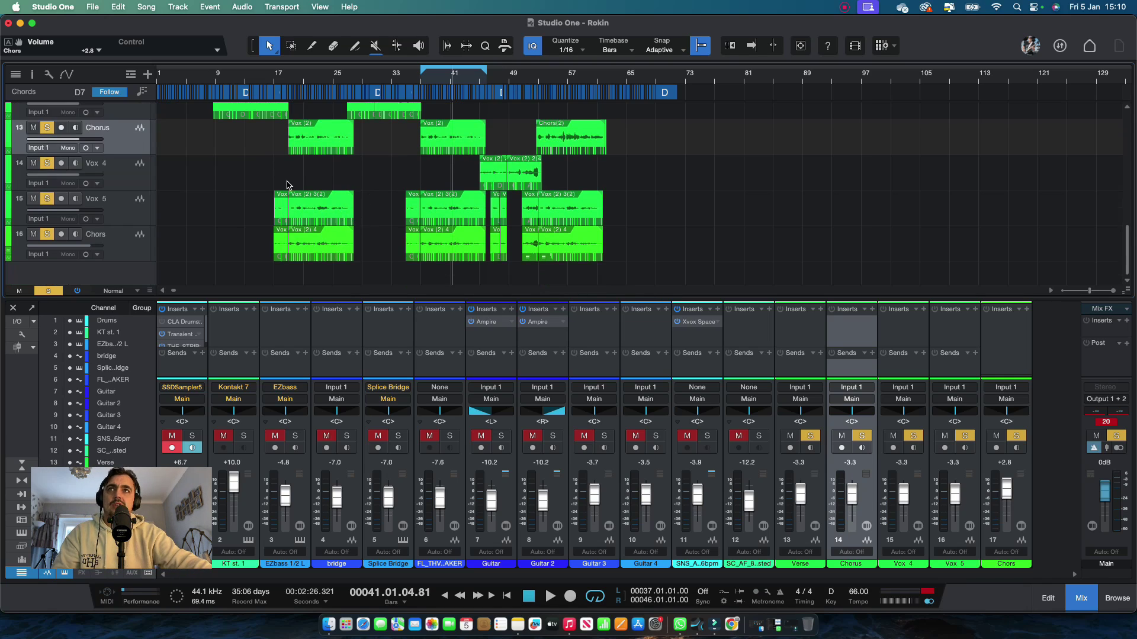
scroll(159, 251, up, 1)
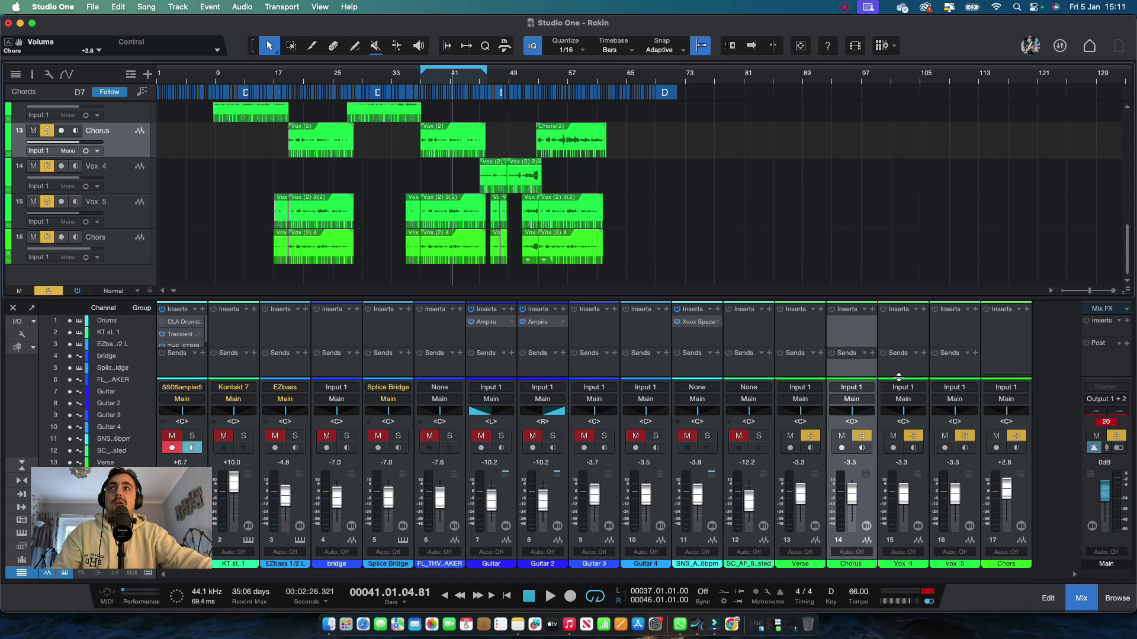
In the mixer, create the FX 1 channel via Add FX Channel in the Chorus channel's sends.
key(F3)
key(F3)
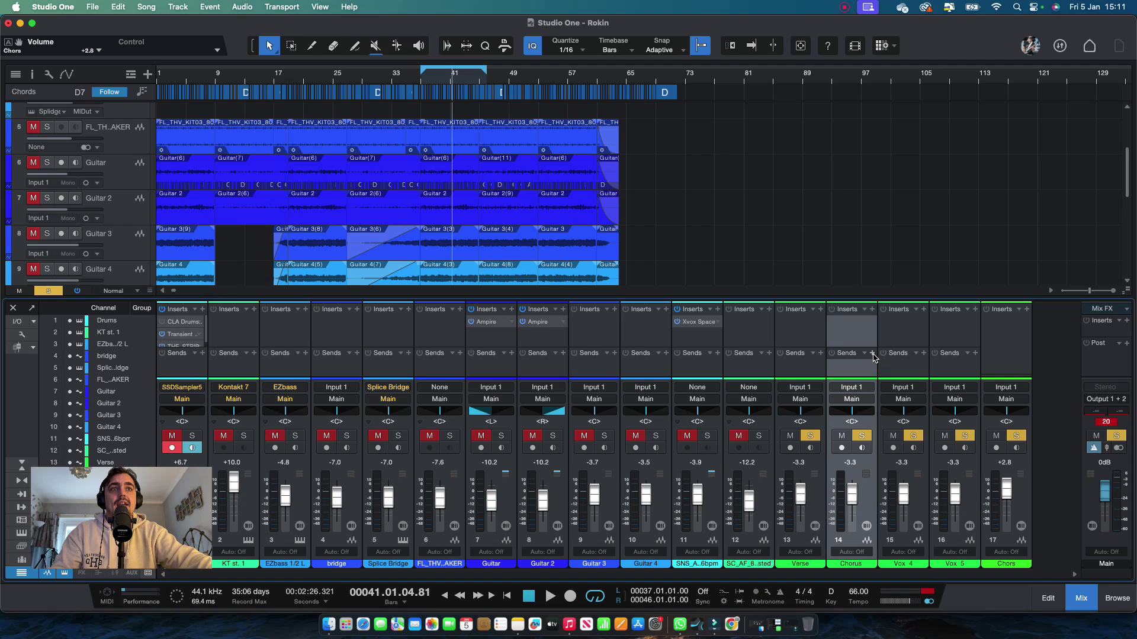
click(873, 354)
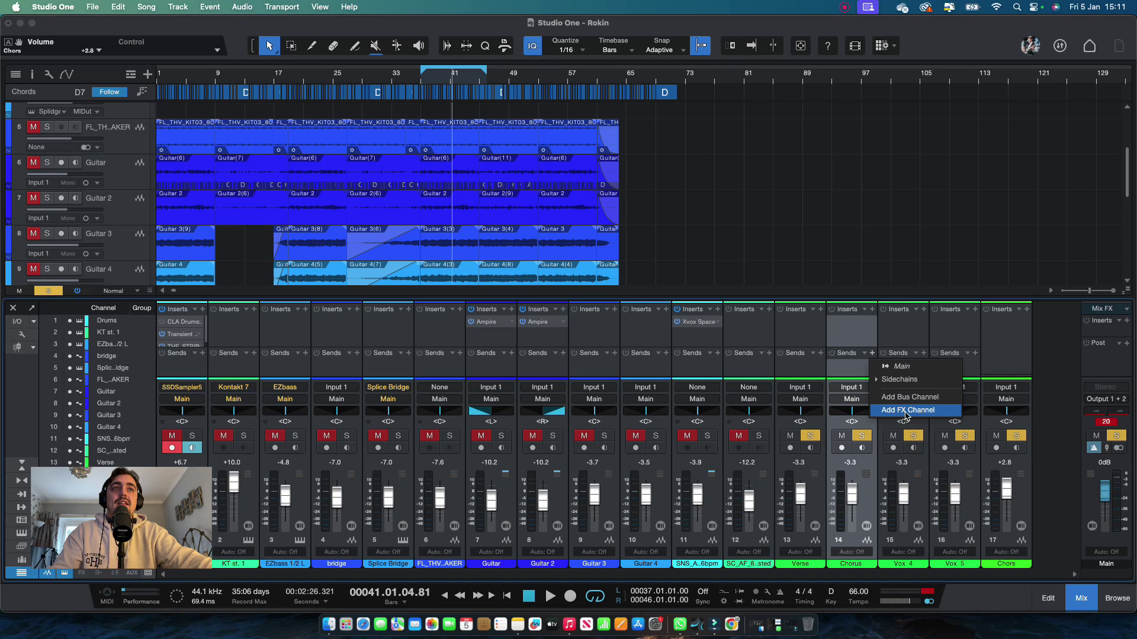
click(906, 410)
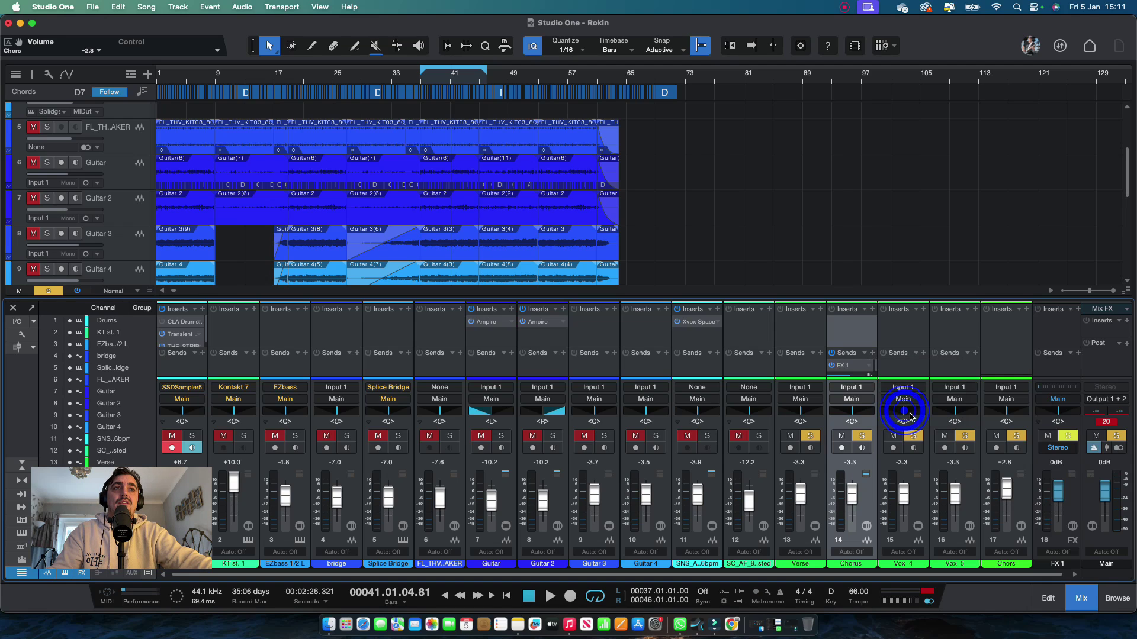
Insert Nectar 3 on FX 1 and run its Vocal Assistant in Assist mode at Aggressive intensity.
click(1078, 311)
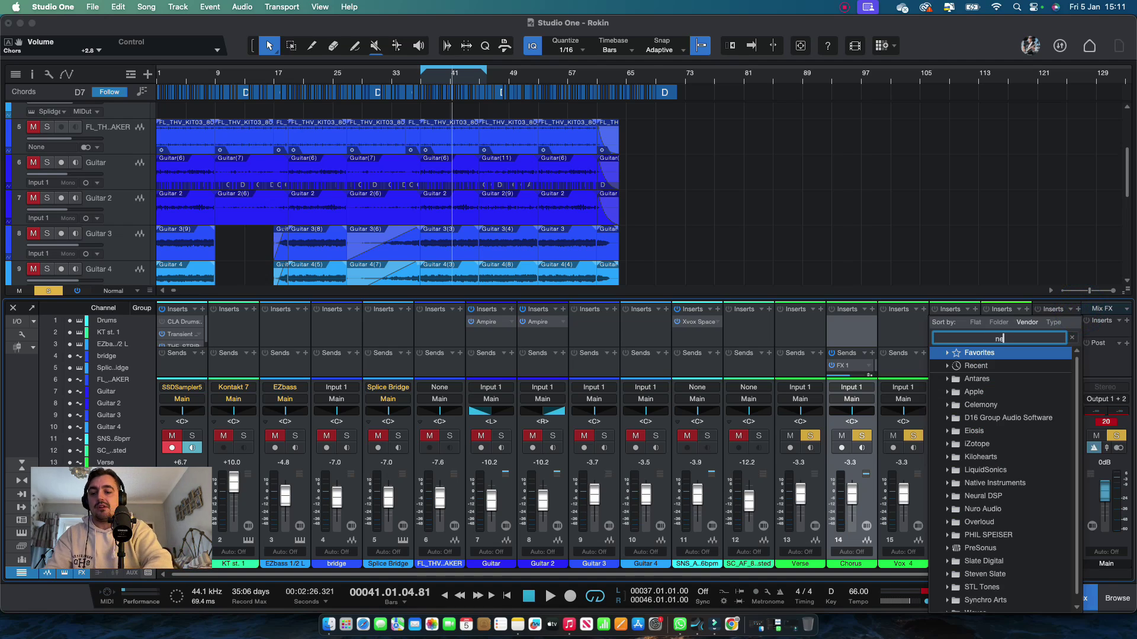
text(nectar)
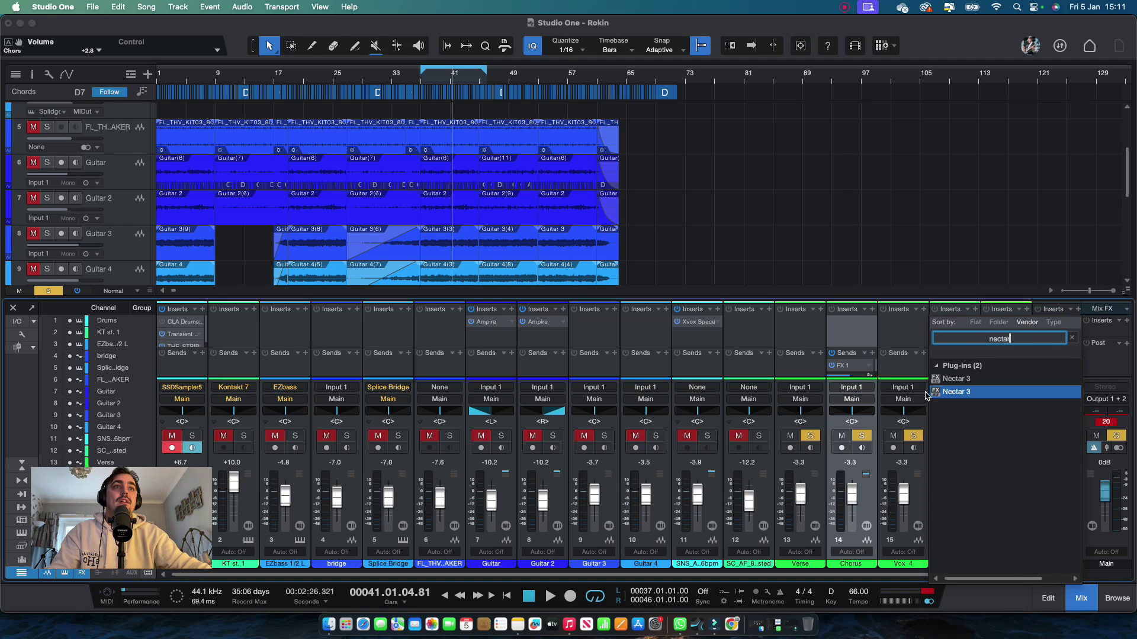
double_click(971, 379)
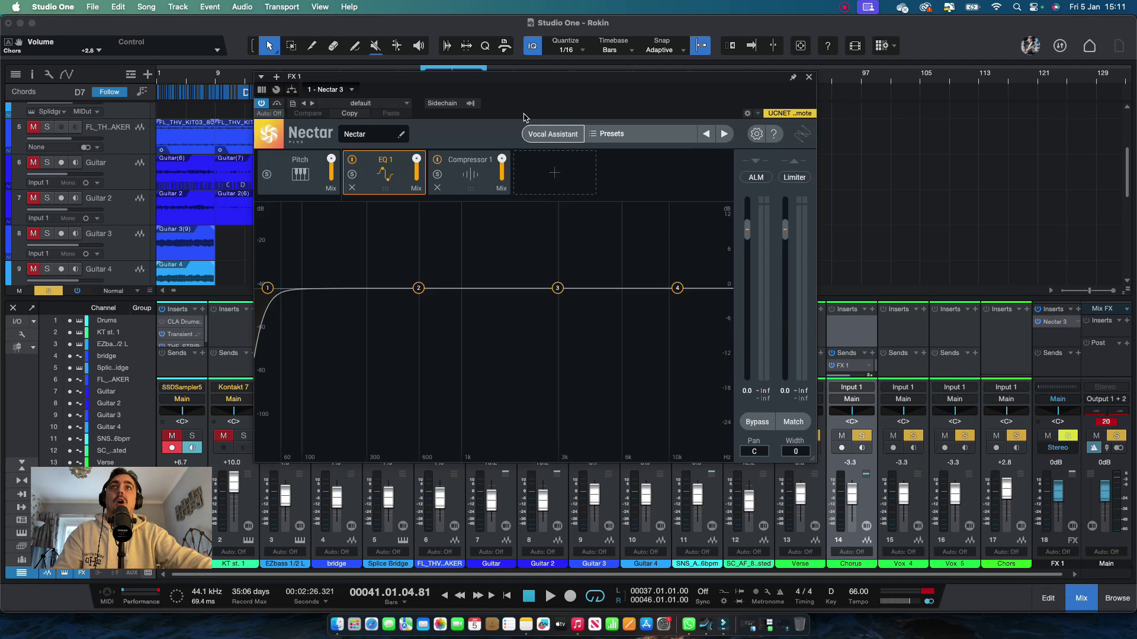
click(539, 134)
click(518, 284)
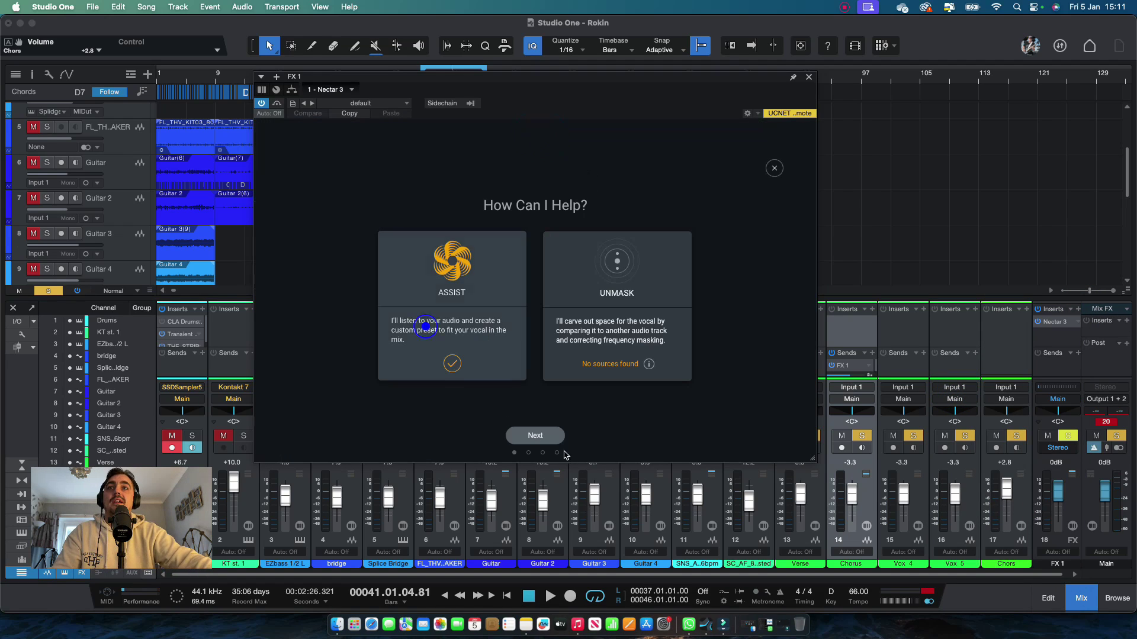
click(535, 435)
click(595, 304)
click(535, 435)
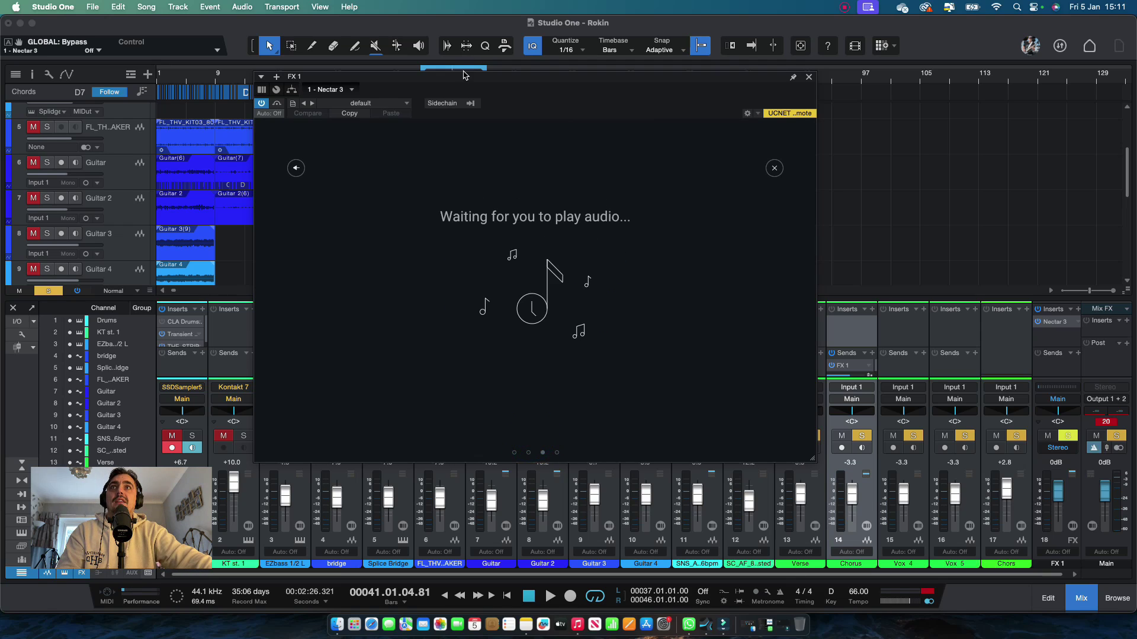
Play the song, unsolo Vox 4, Vox 5 and Chors, and adjust the Chorus FX 1 send.
key(space)
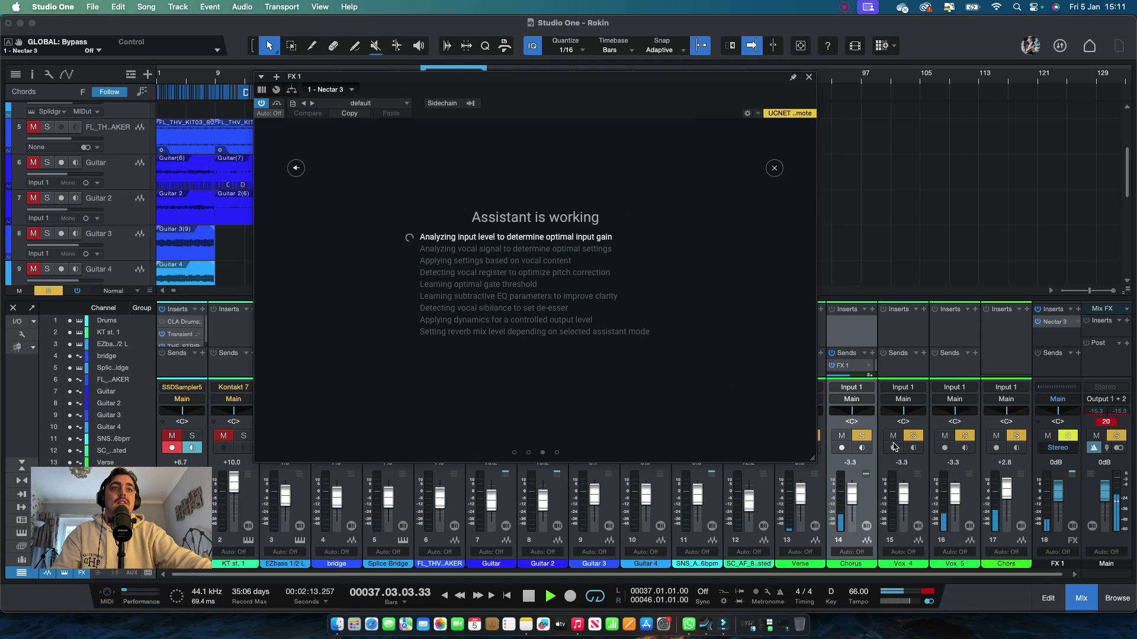
click(914, 437)
click(965, 437)
click(1017, 439)
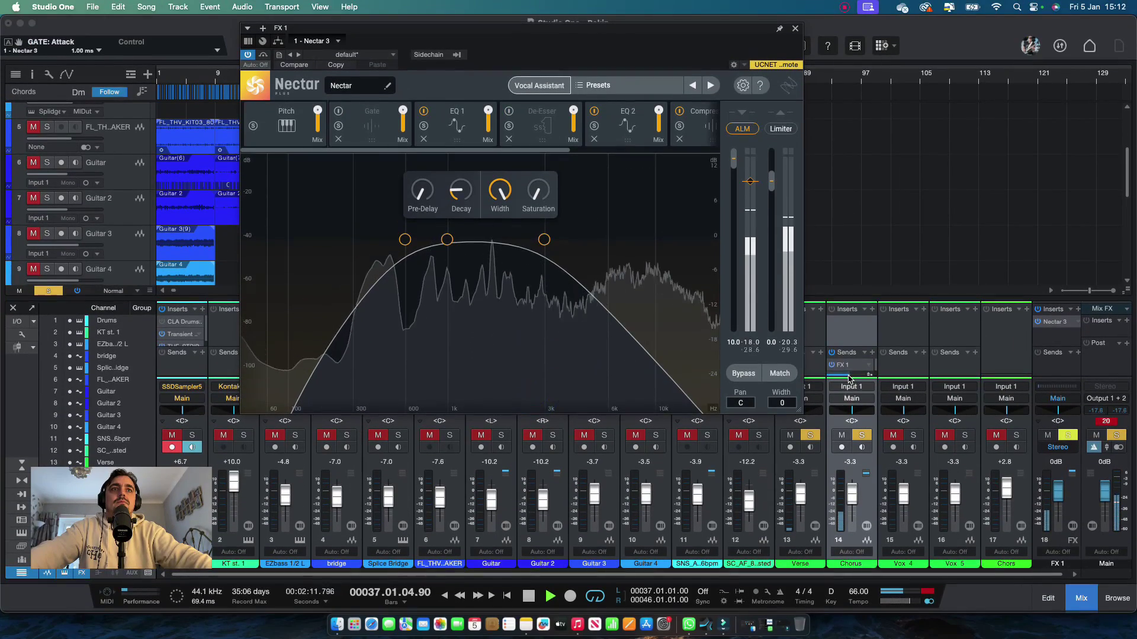
click(850, 352)
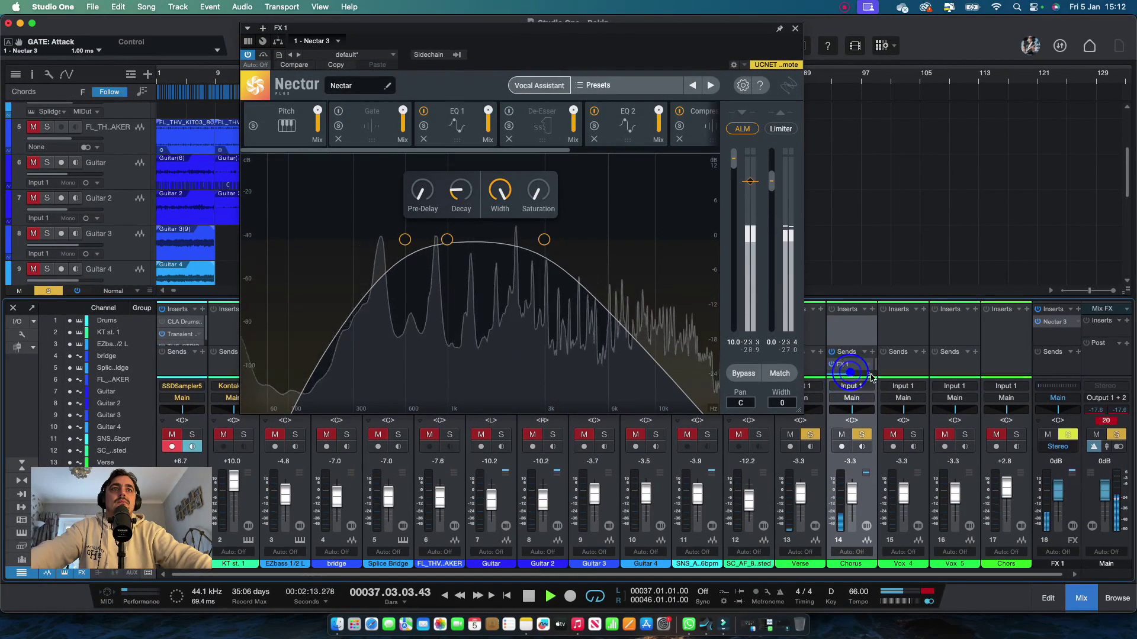
click(850, 366)
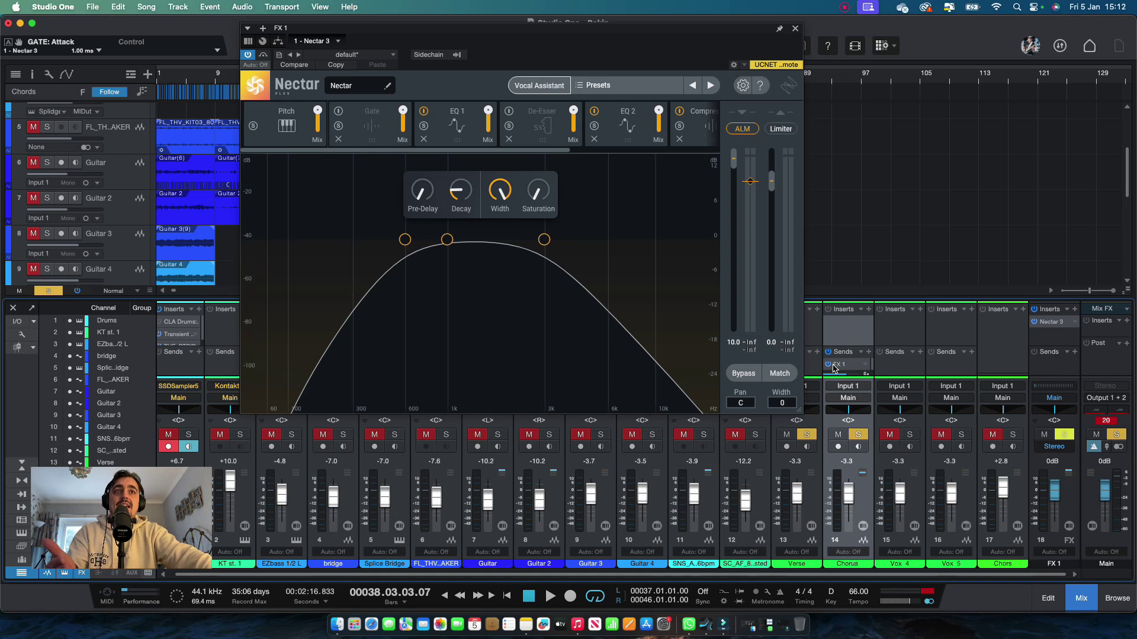
Insert Xvox Comp on FX 1, set compression to about 36%, and close its window.
click(1075, 310)
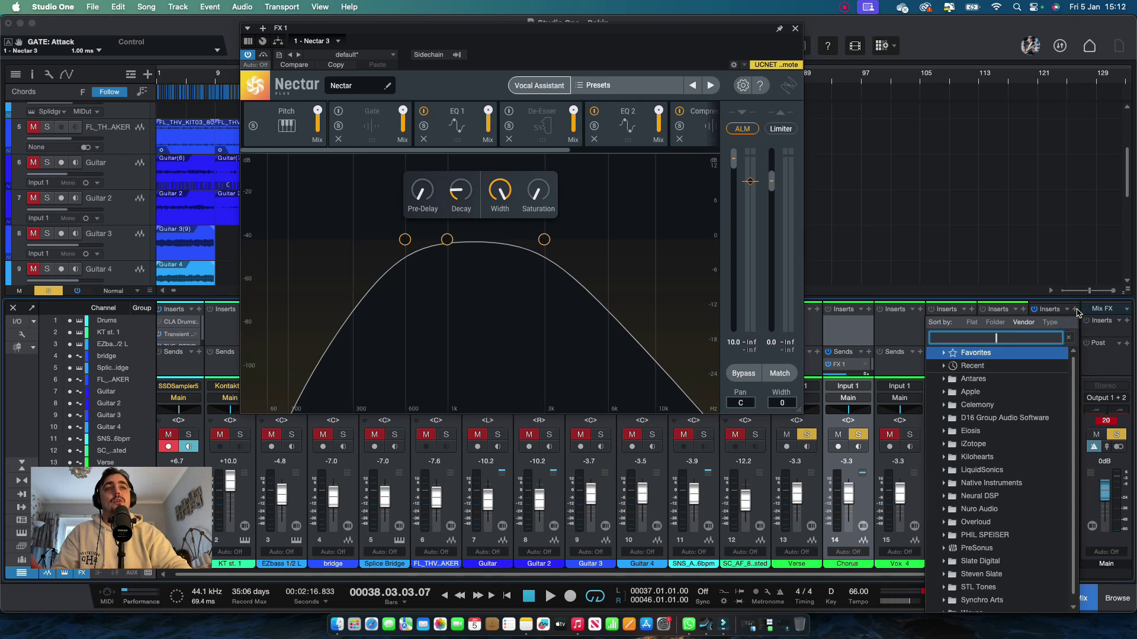
text(xriver)
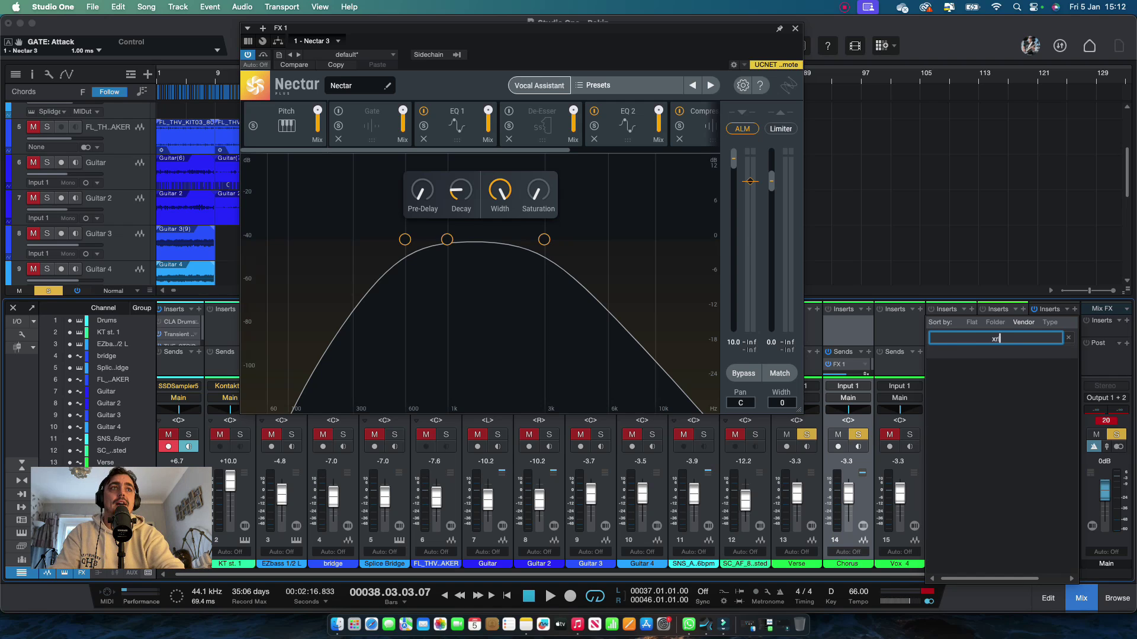
key(BackSpace)
key(BackSpace)
key(BackSpace)
key(BackSpace)
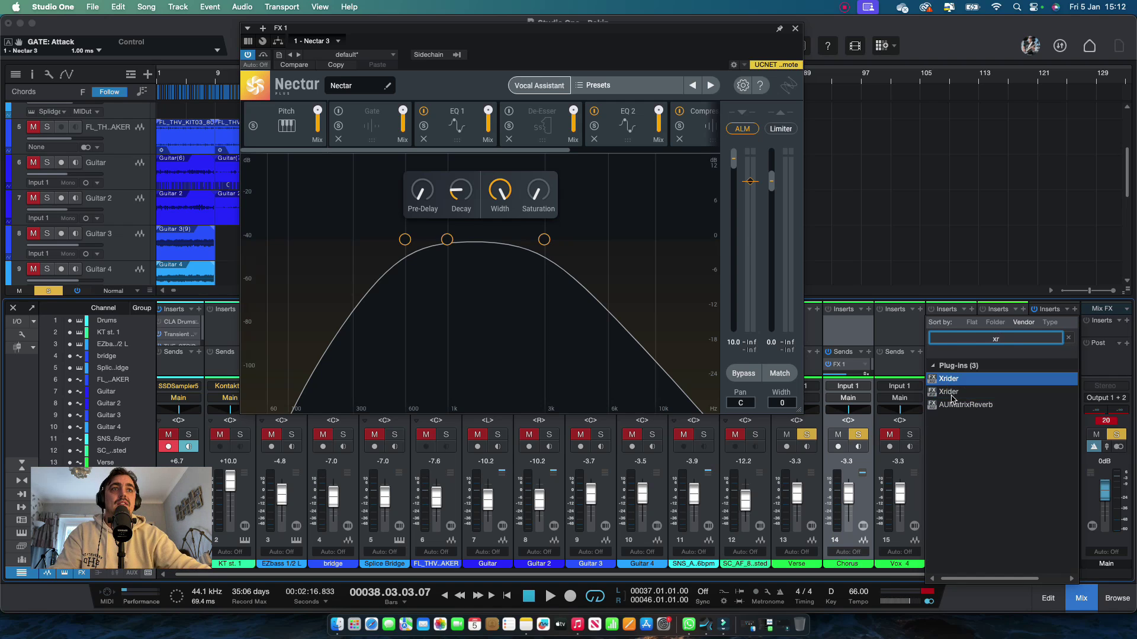
click(1011, 343)
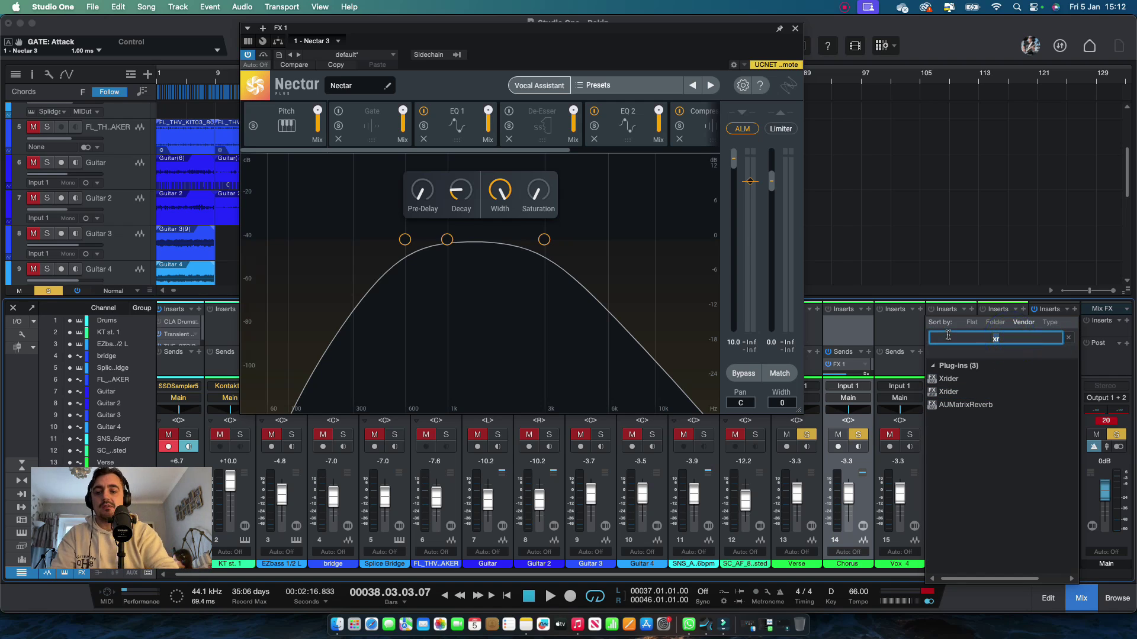
key(BackSpace)
text(v)
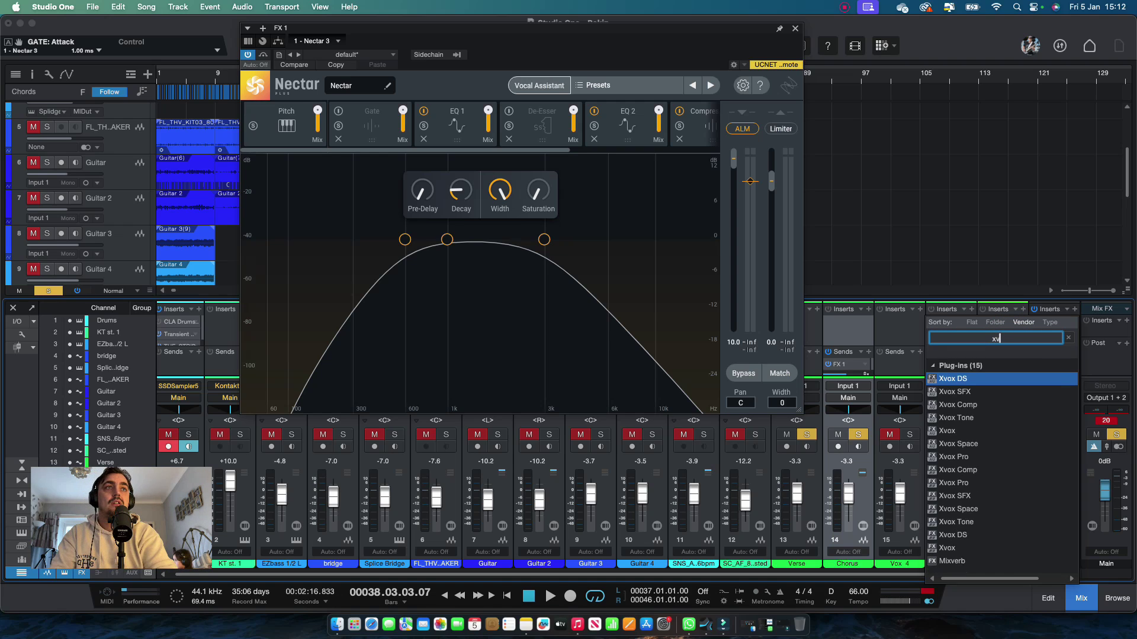
text(o)
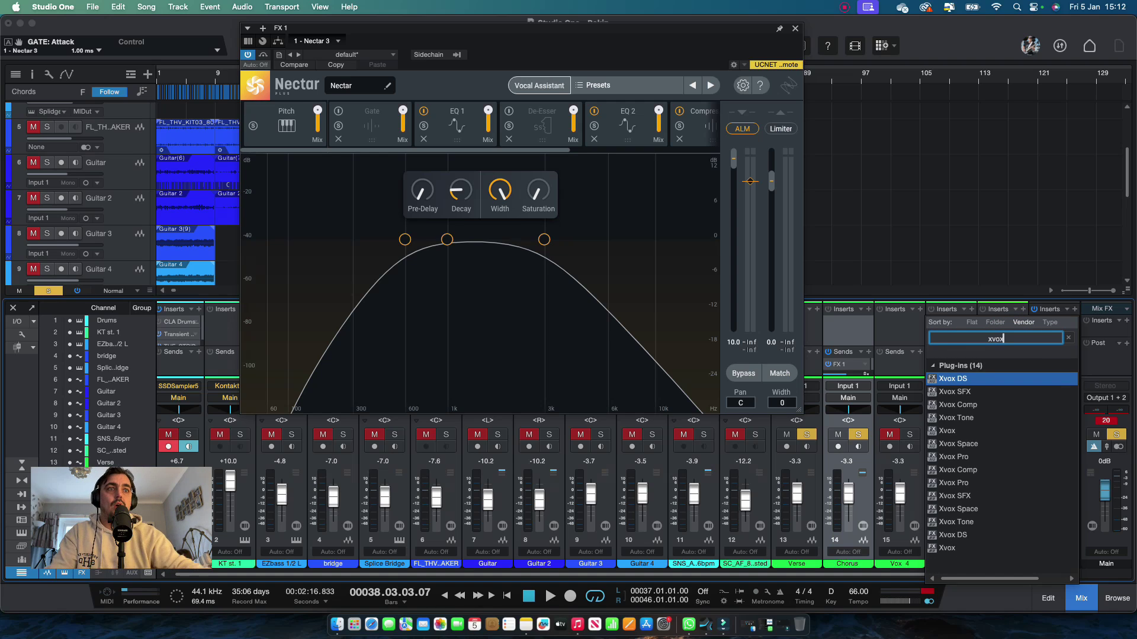
text(x)
click(986, 474)
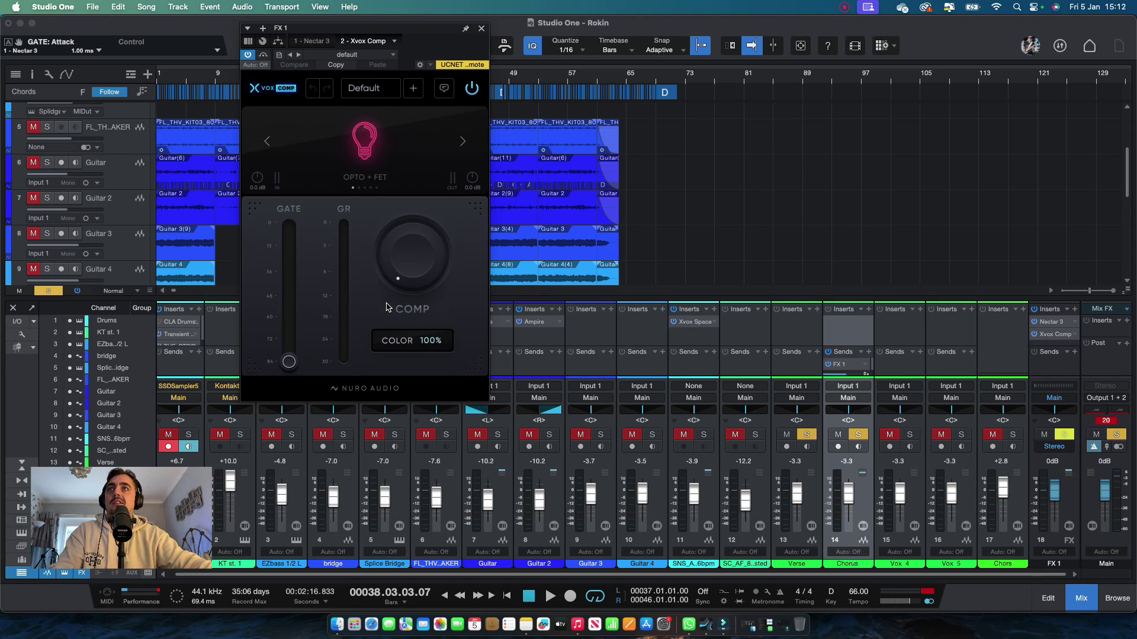
drag(409, 273, 394, 172)
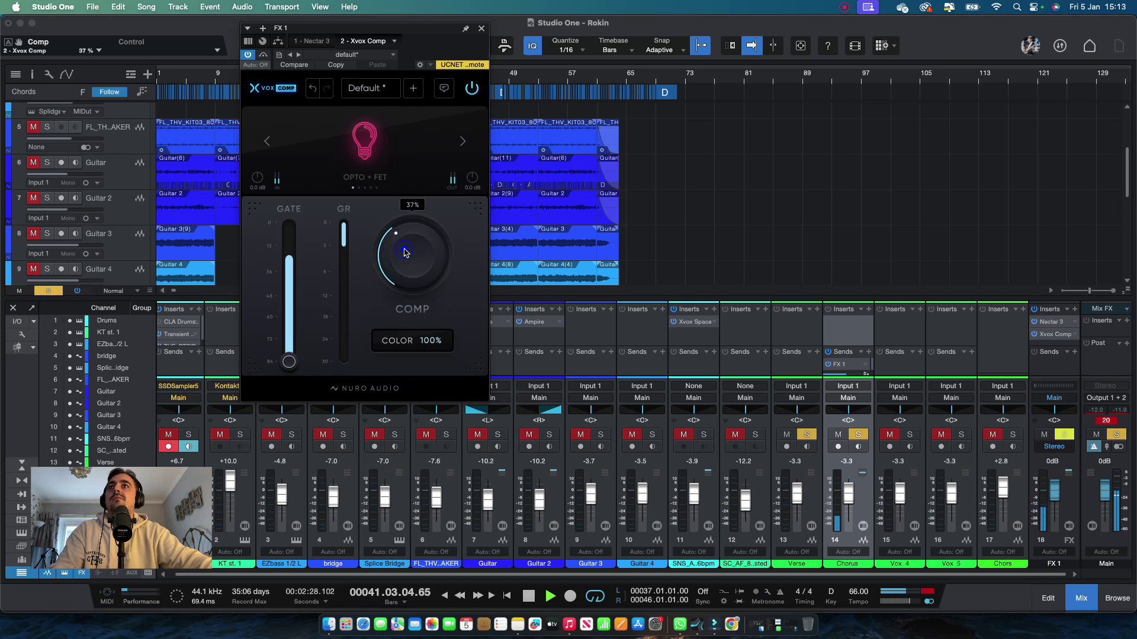
drag(400, 259, 403, 245)
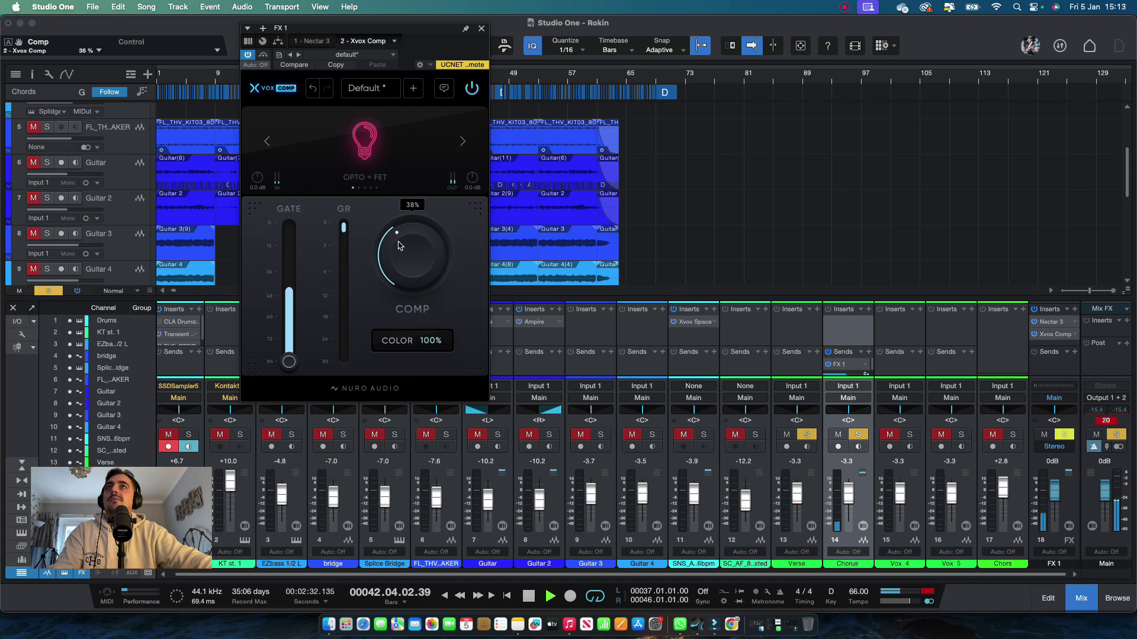
click(482, 29)
Enlarge the mixer and audition the Chorus FX 1 send, settling it at a lower level.
key(space)
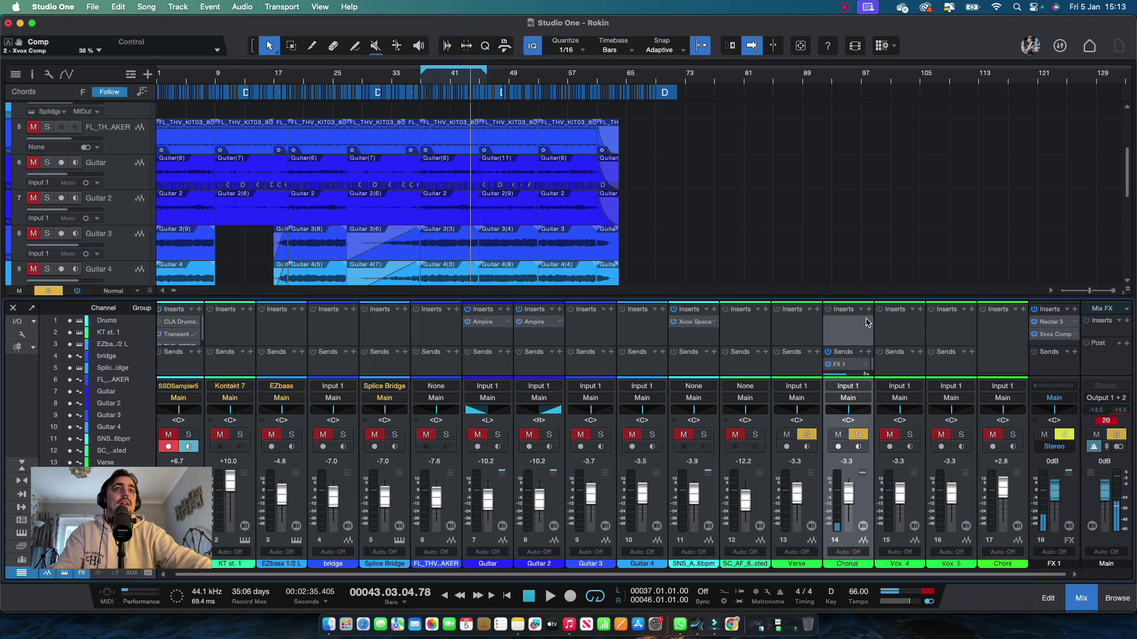
click(861, 298)
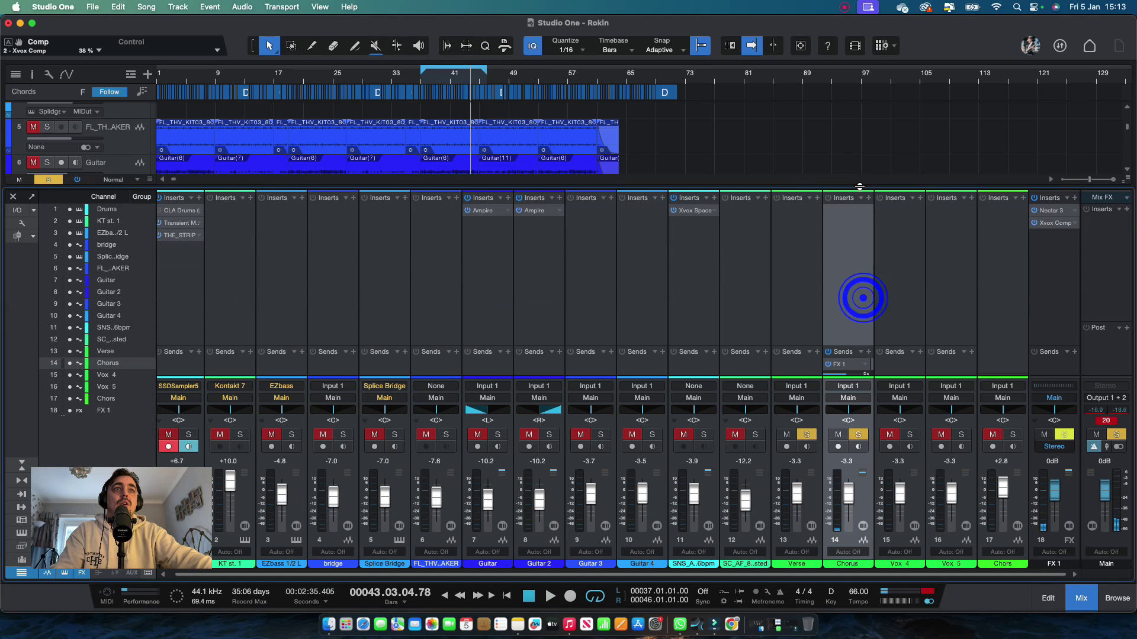
click(843, 346)
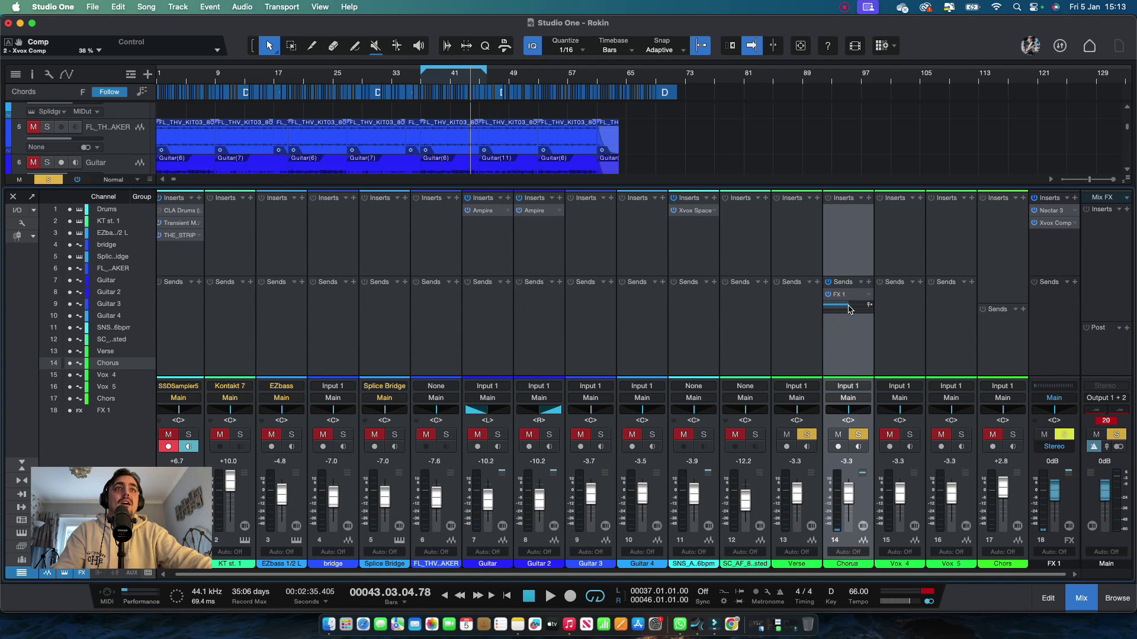
drag(849, 308, 879, 307)
key(space)
mouse_move(869, 309)
mouse_down()
mouse_move(823, 312)
mouse_move(871, 317)
mouse_up()
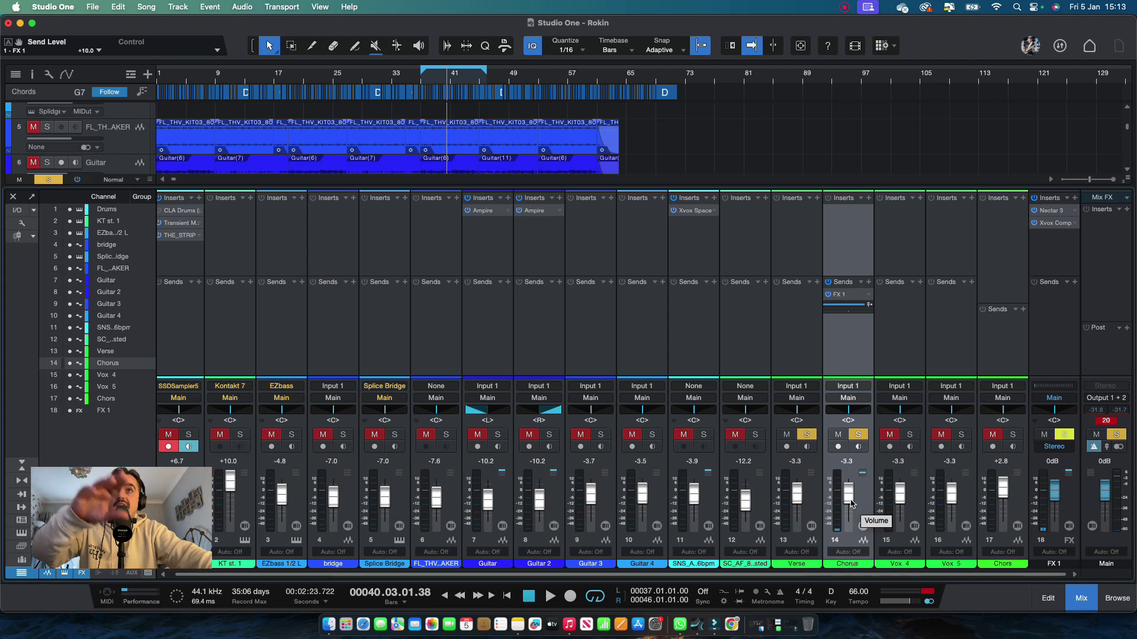
click(852, 307)
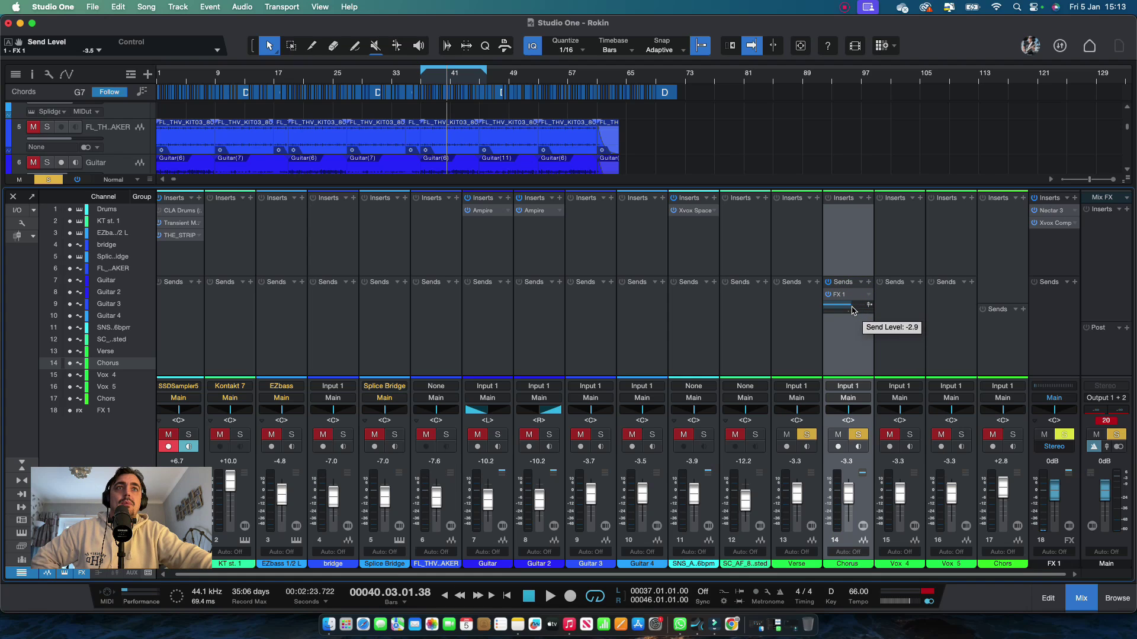
drag(851, 306, 849, 308)
mouse_move(851, 313)
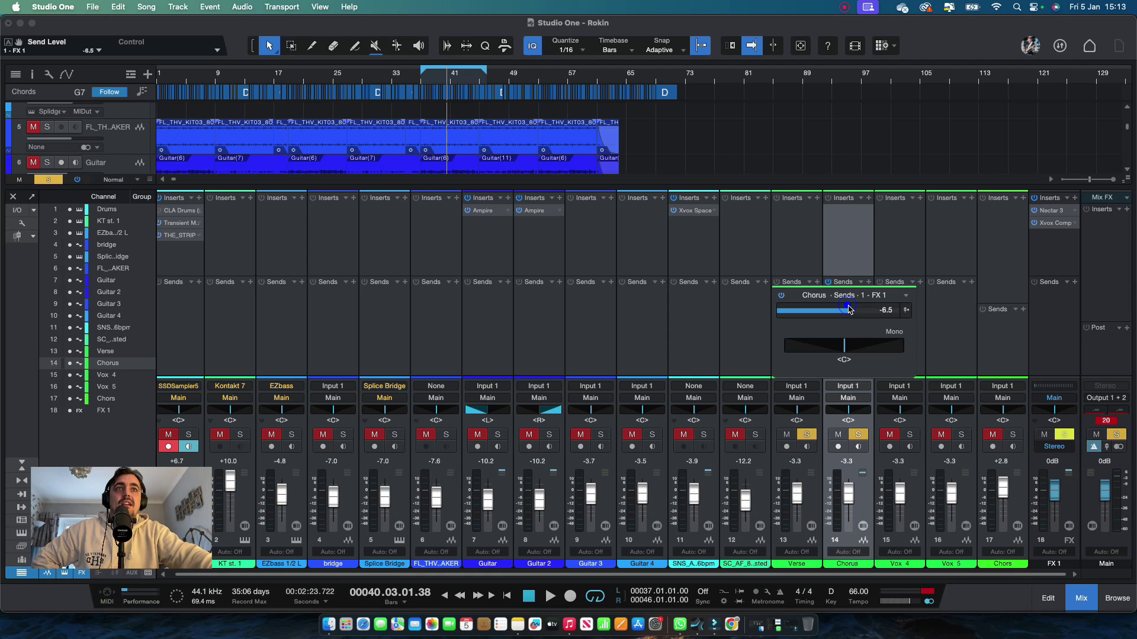
mouse_move(851, 315)
mouse_down()
mouse_move(840, 320)
mouse_move(871, 319)
mouse_up()
Set the FX 1 channel fader to 0 dB during playback.
key(space)
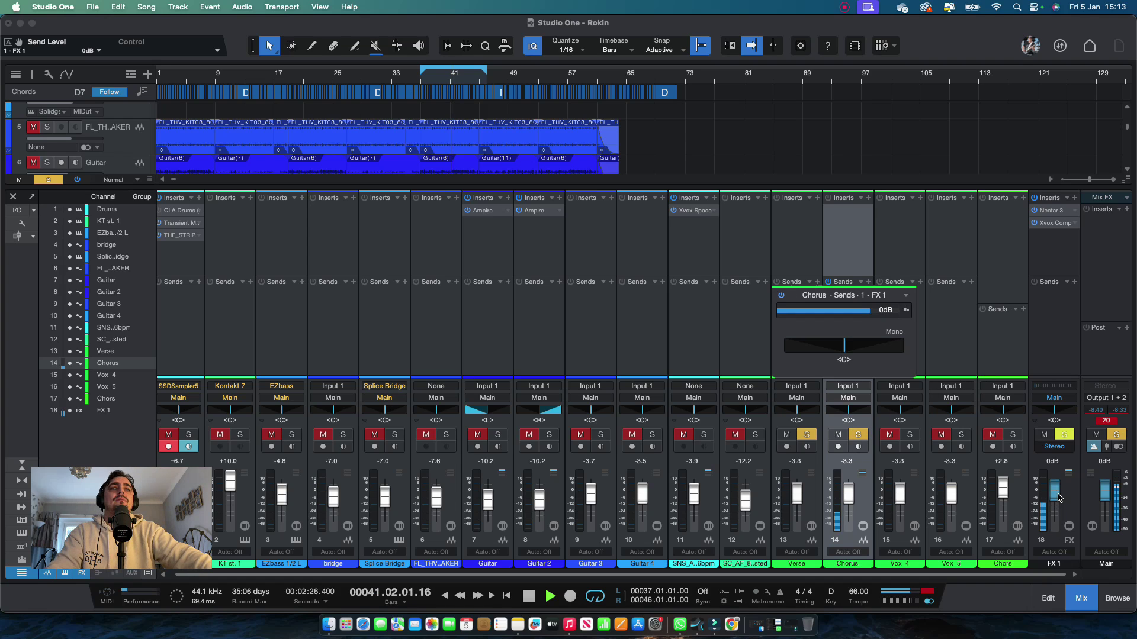
mouse_move(1058, 496)
mouse_down()
mouse_move(1060, 536)
mouse_move(1059, 499)
mouse_up()
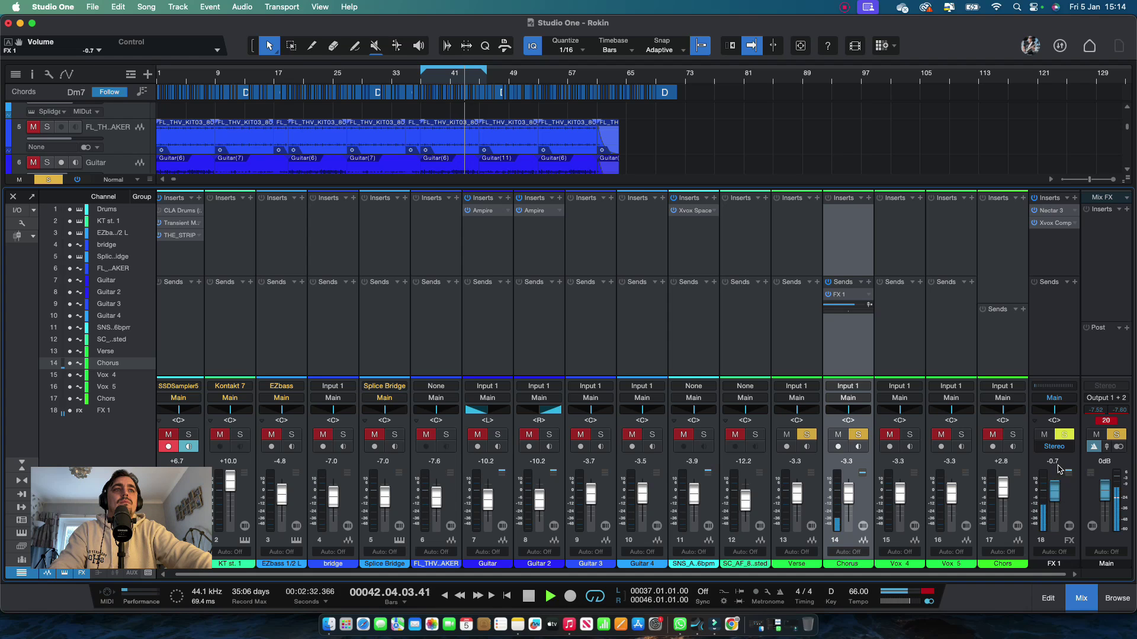
click(1055, 462)
text(0)
key(Return)
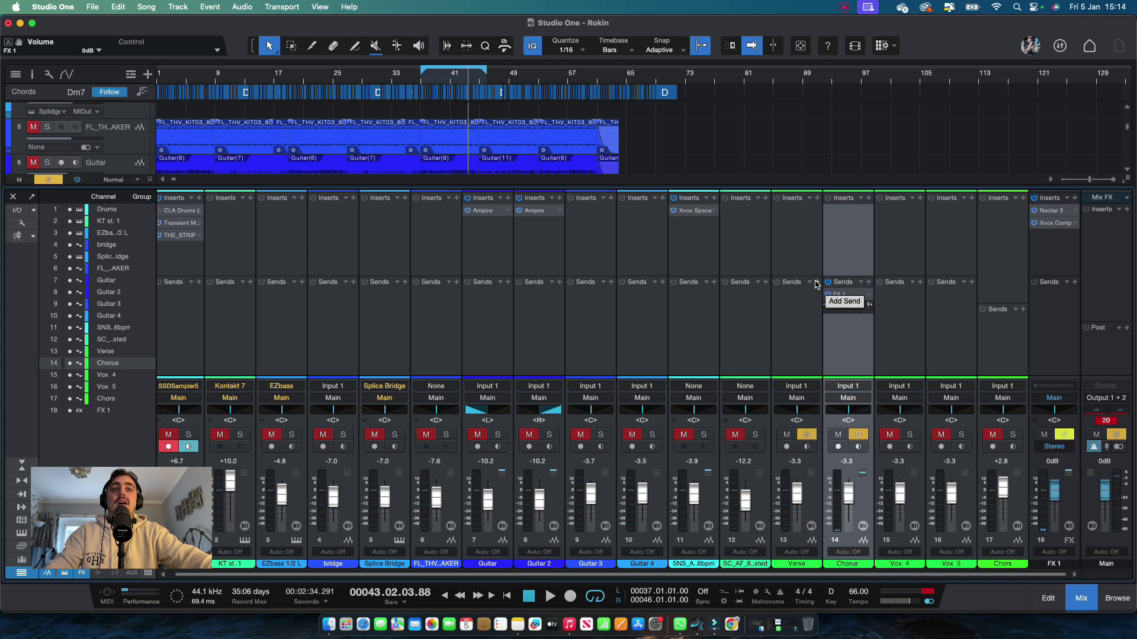
Add a Verse send to FX 1 and audition it from bar 9.
scroll(182, 144, down, 6)
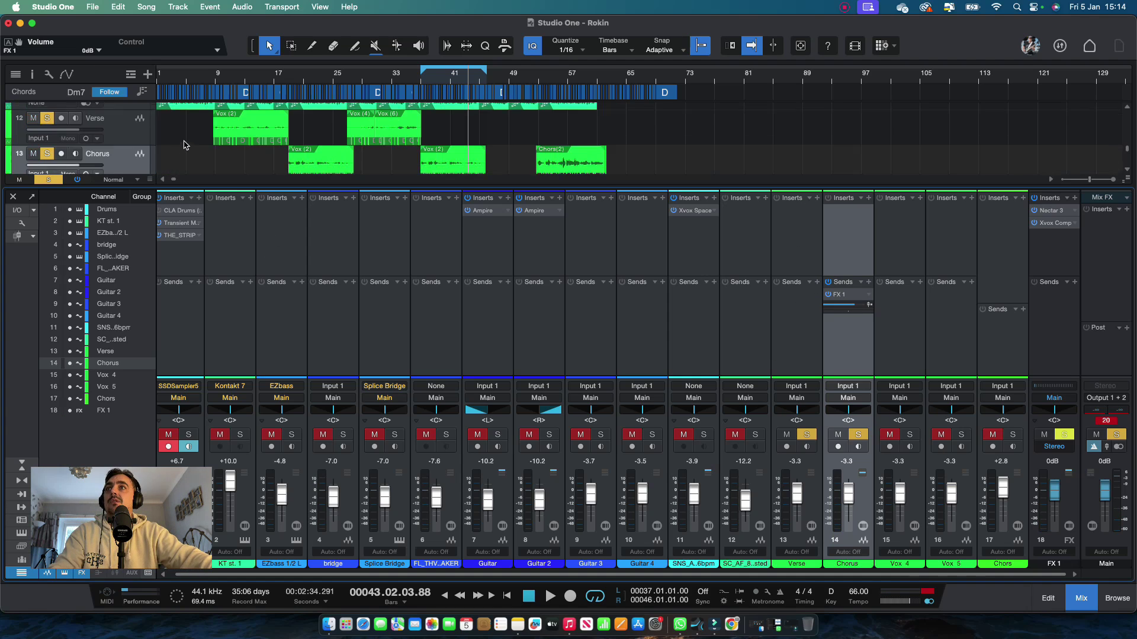
click(121, 148)
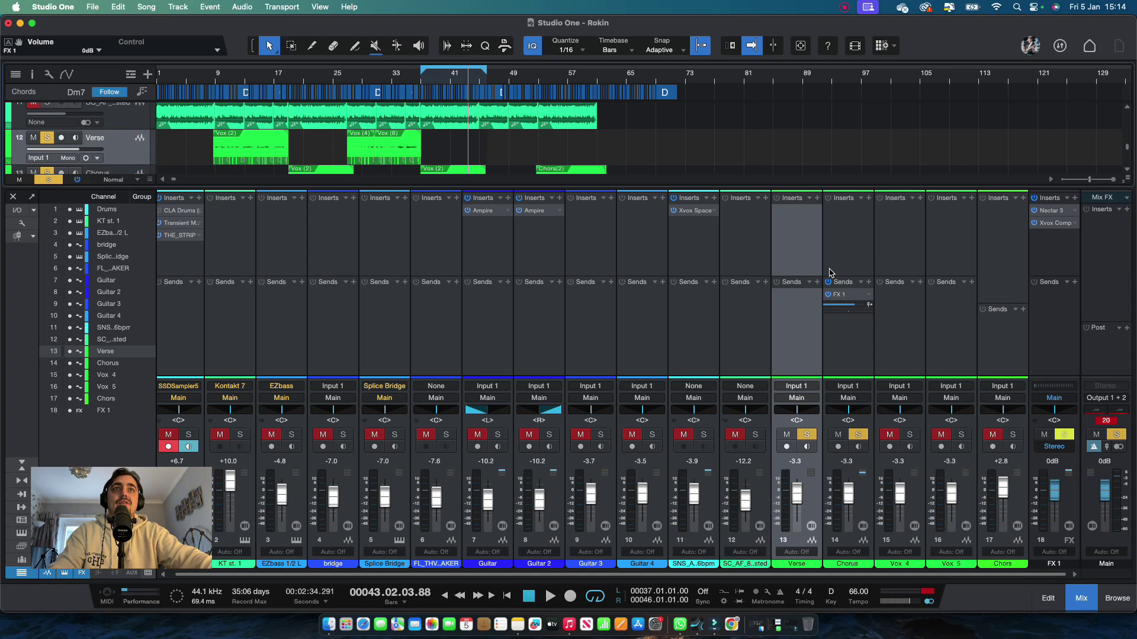
click(817, 284)
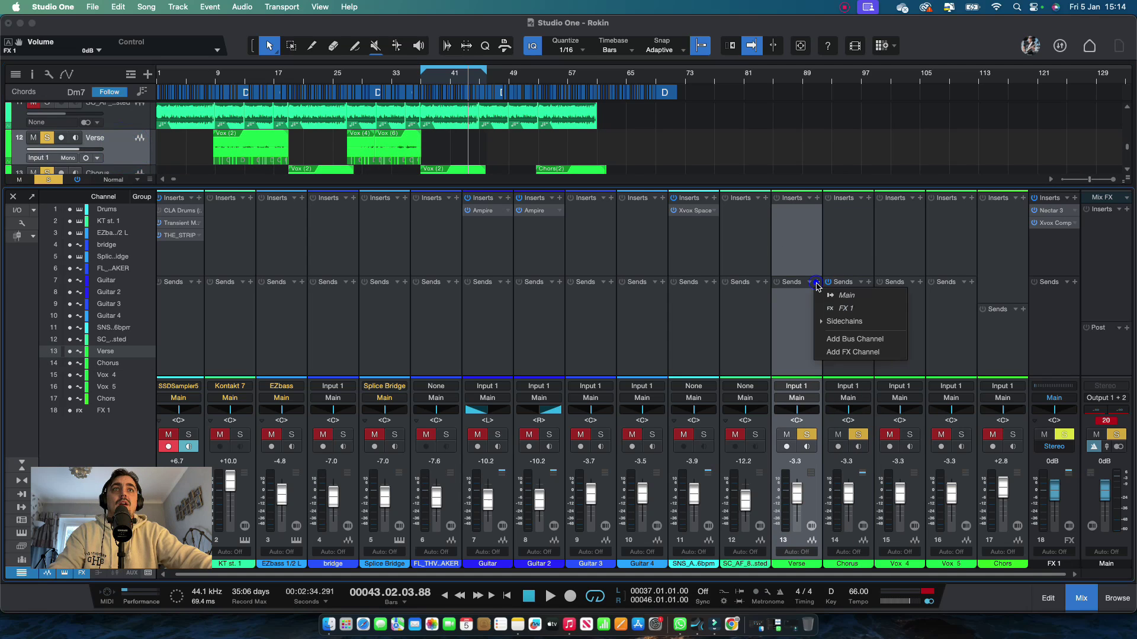
click(846, 309)
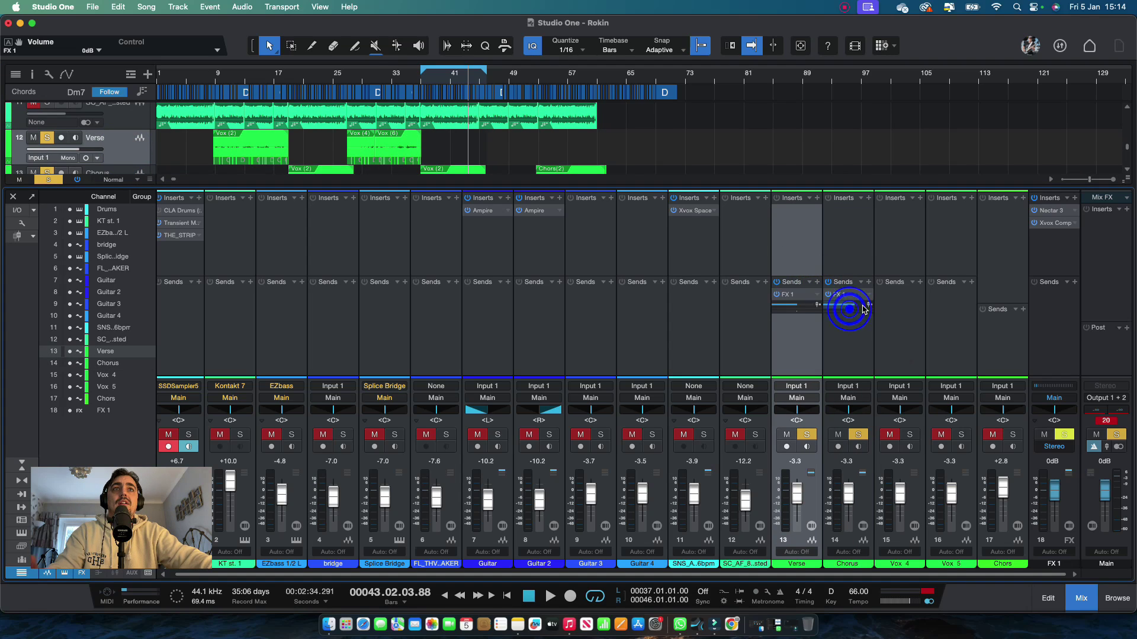
click(798, 307)
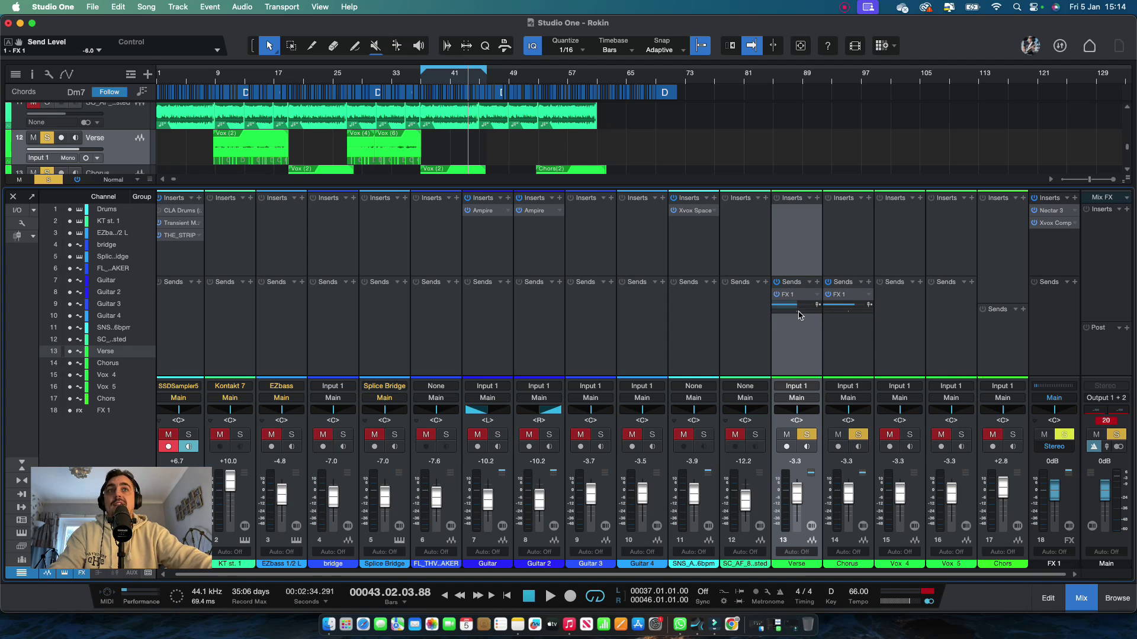
click(215, 81)
key(space)
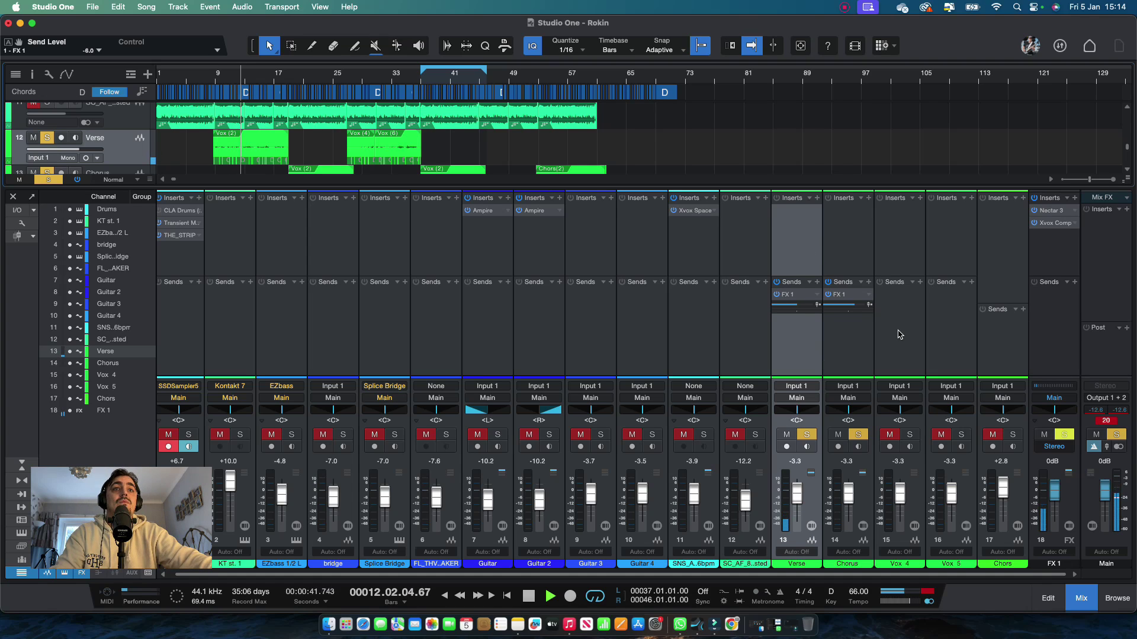
key(space)
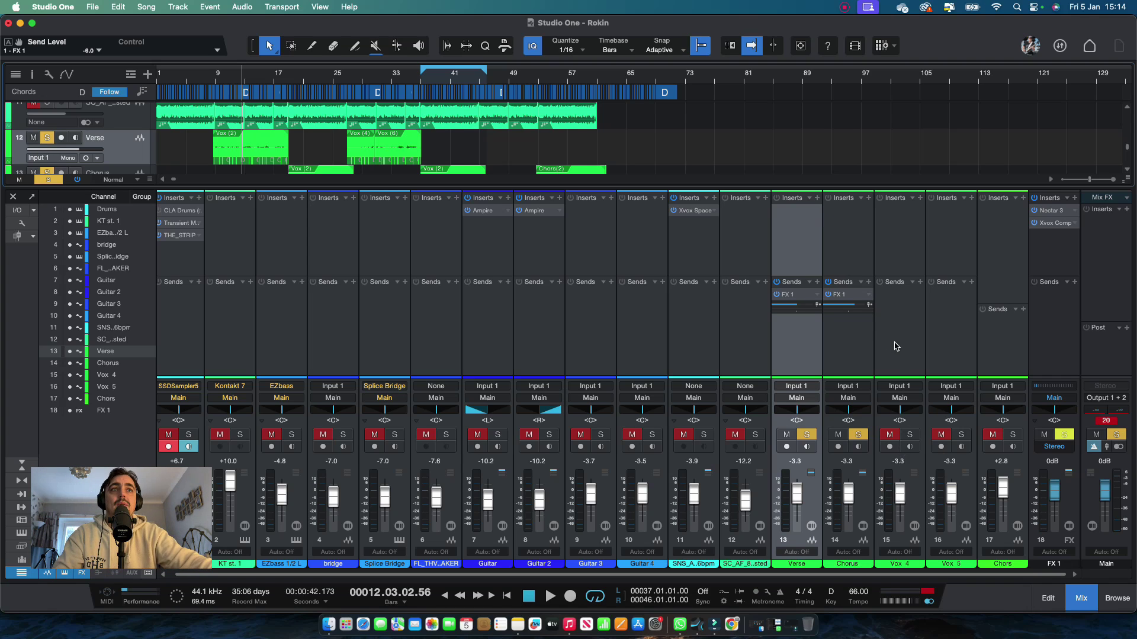
Add a send from the Vox 4 channel to FX 1.
scroll(653, 138, down, 2)
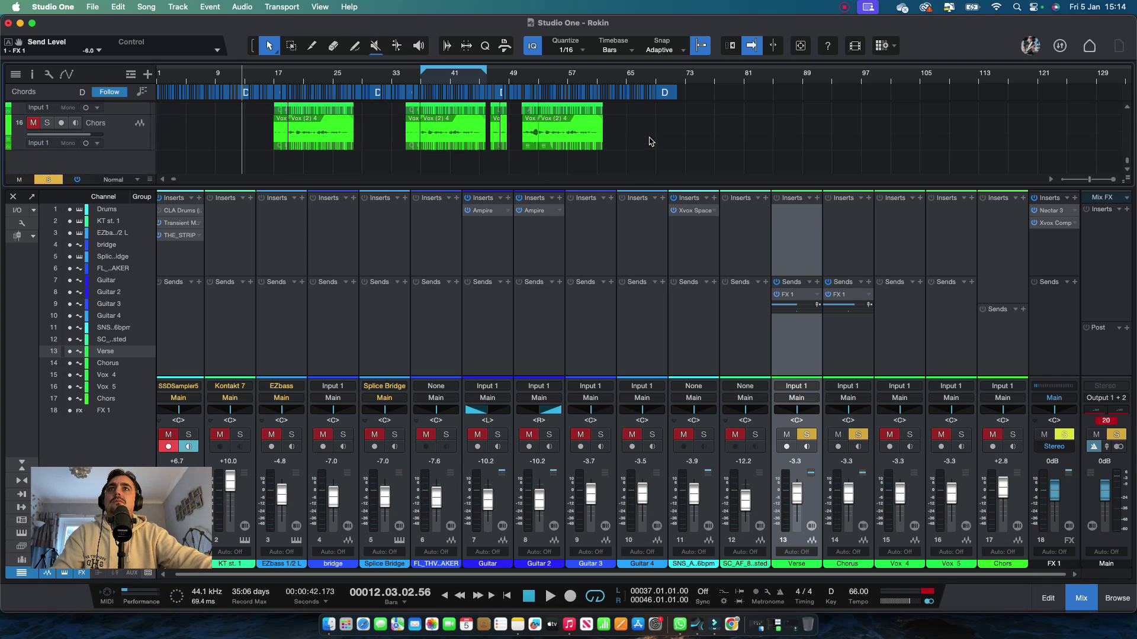
click(133, 148)
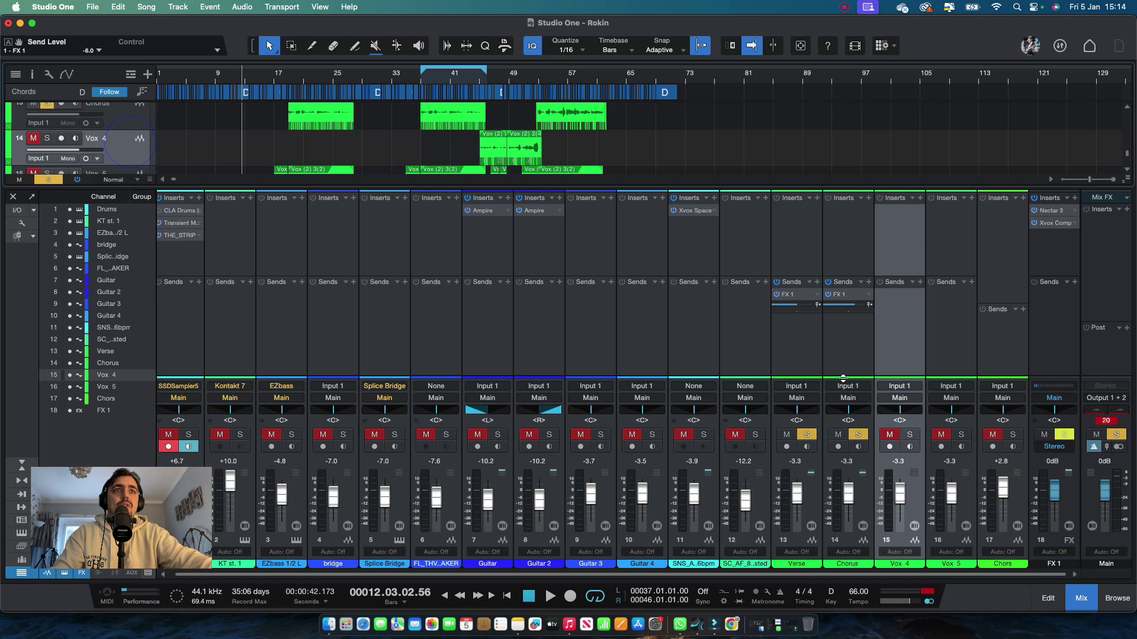
click(921, 287)
click(942, 307)
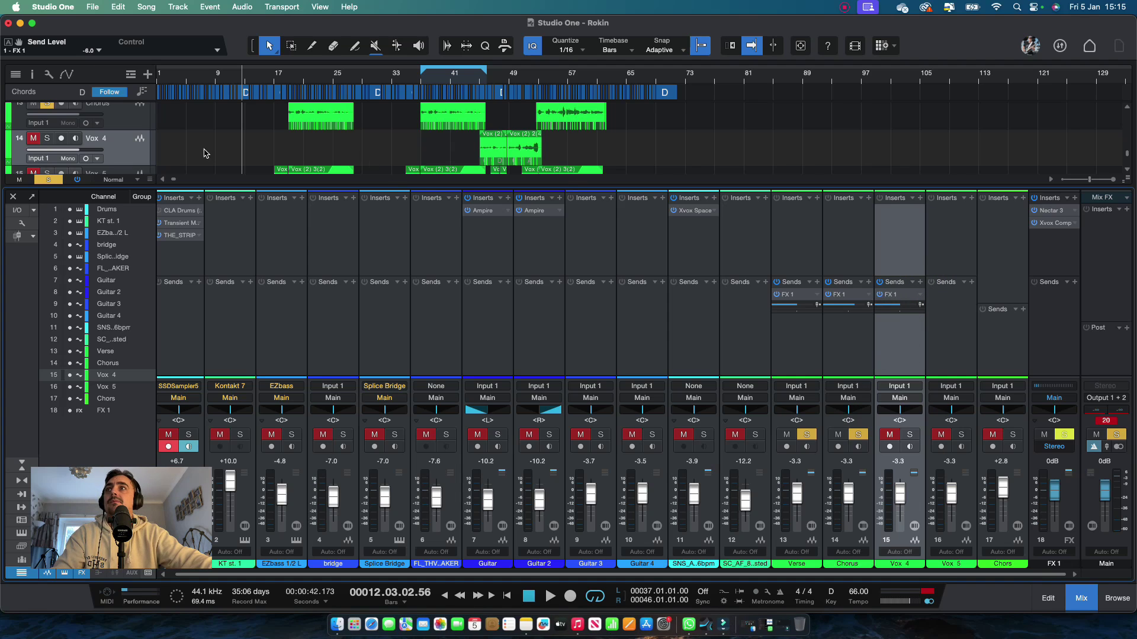
scroll(413, 151, down, 3)
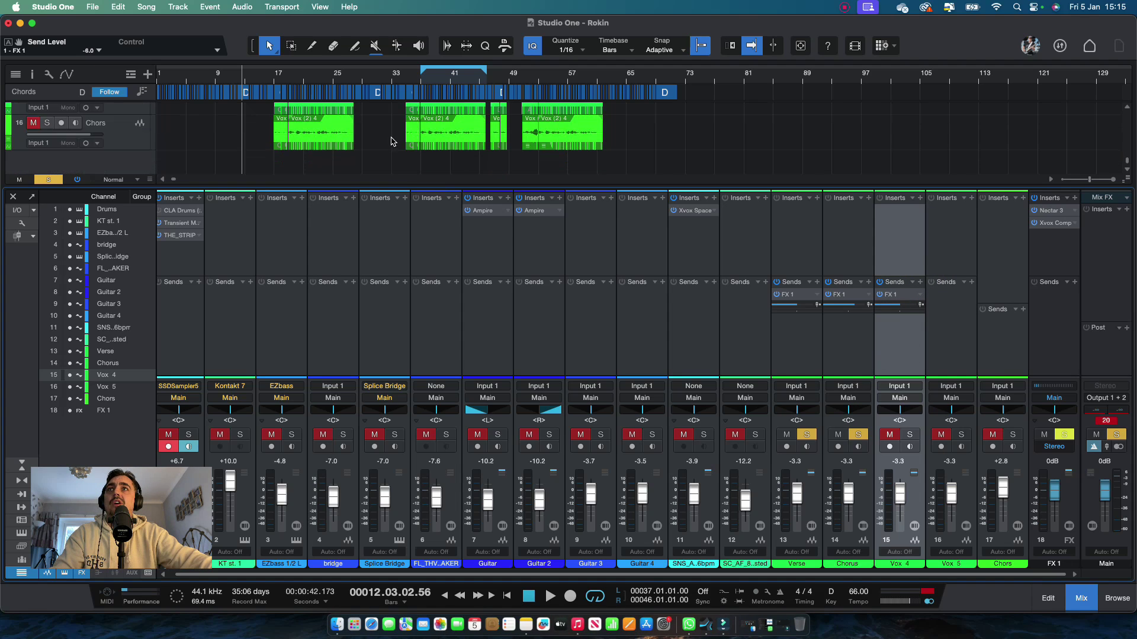
Unmute and solo the Vox 5 and Chors tracks.
click(144, 119)
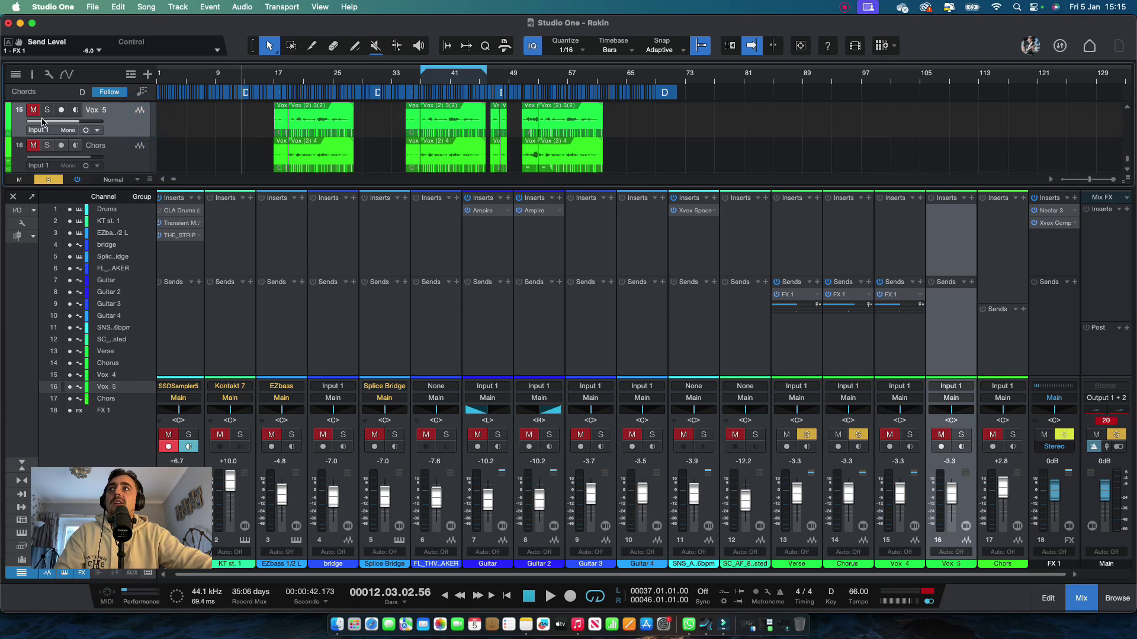
click(33, 110)
click(47, 111)
click(34, 145)
click(47, 145)
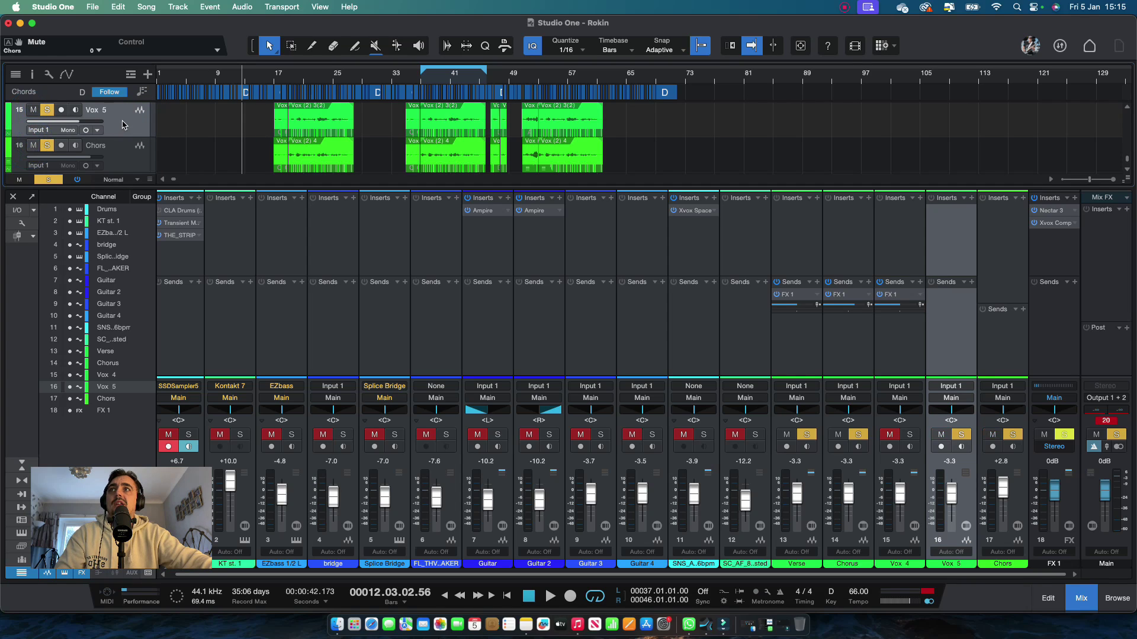
Create FX 2 from a Vox 5 send and copy Nectar 3 onto it from FX 1.
click(971, 283)
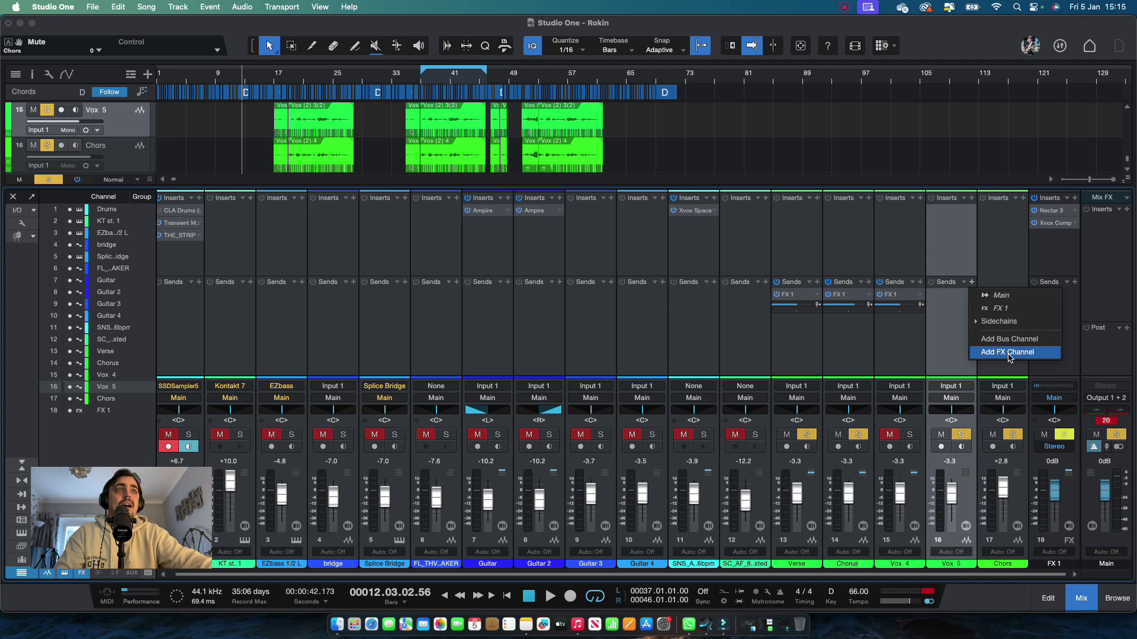
click(1008, 354)
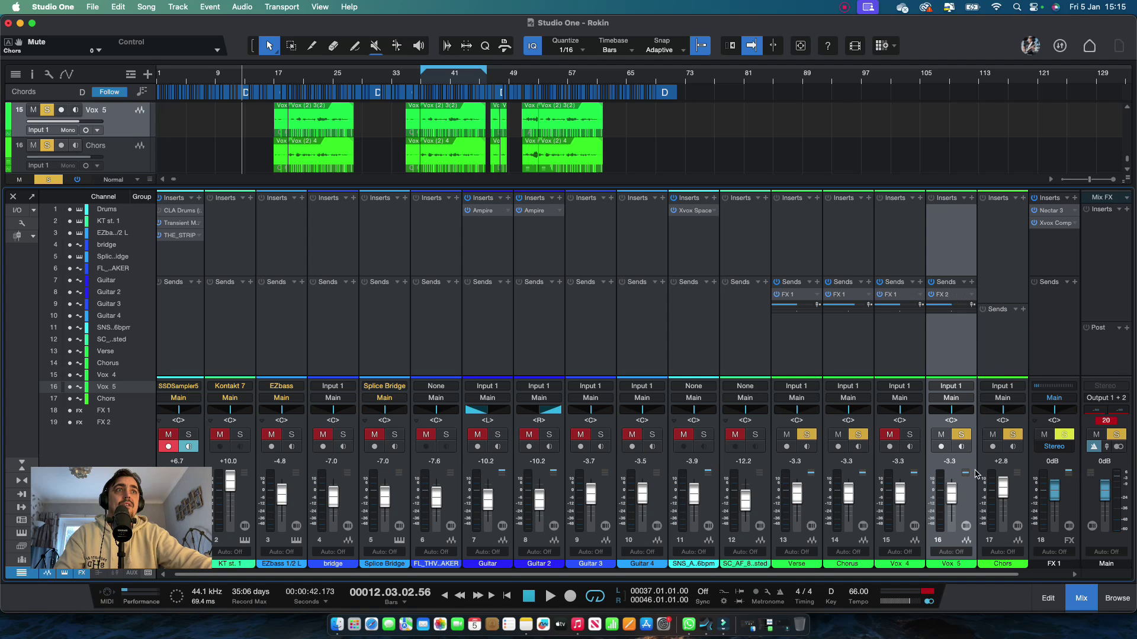
drag(1015, 573, 1062, 573)
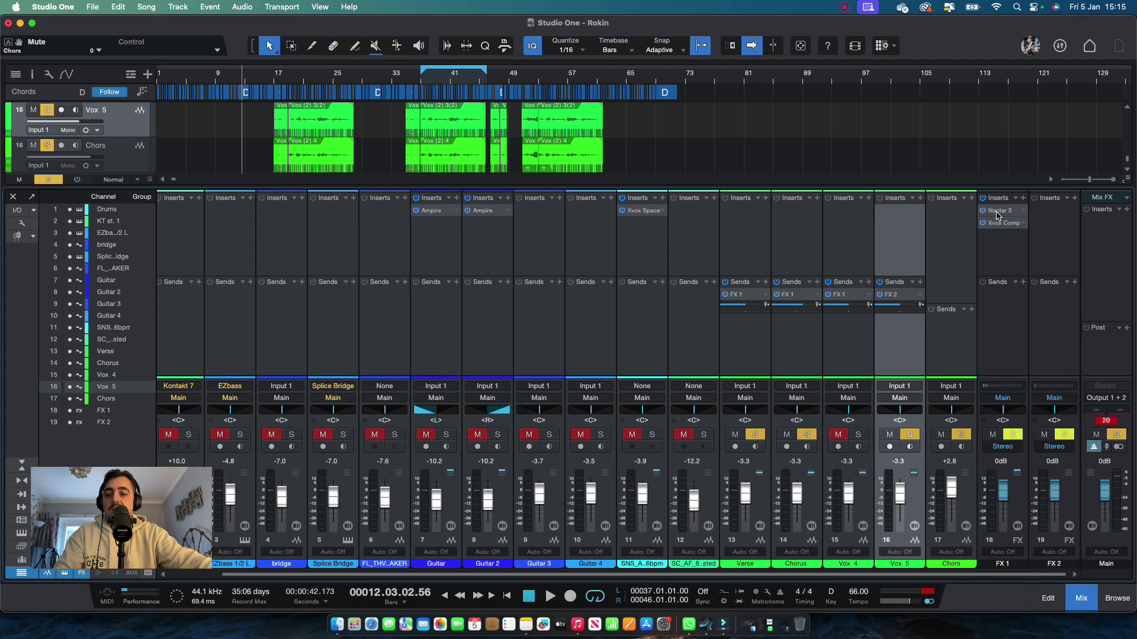
drag(997, 215, 1035, 218)
Add a Delay module to Nectar 3 (2) on FX 2, filtered to about 483 Hz–6.5 kHz.
click(481, 29)
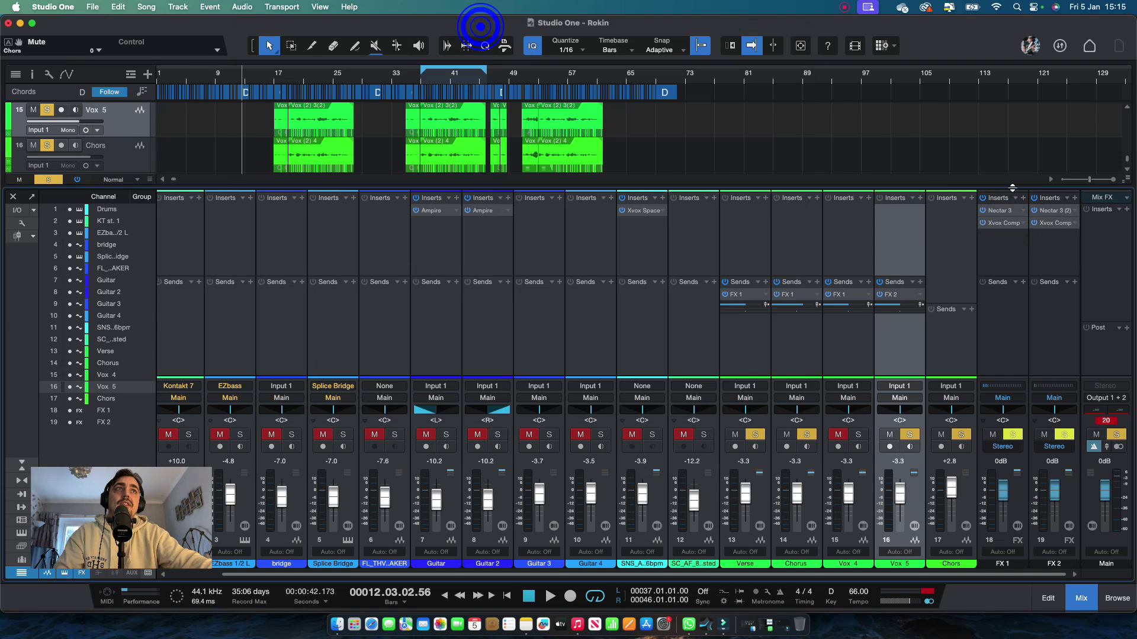
click(1051, 212)
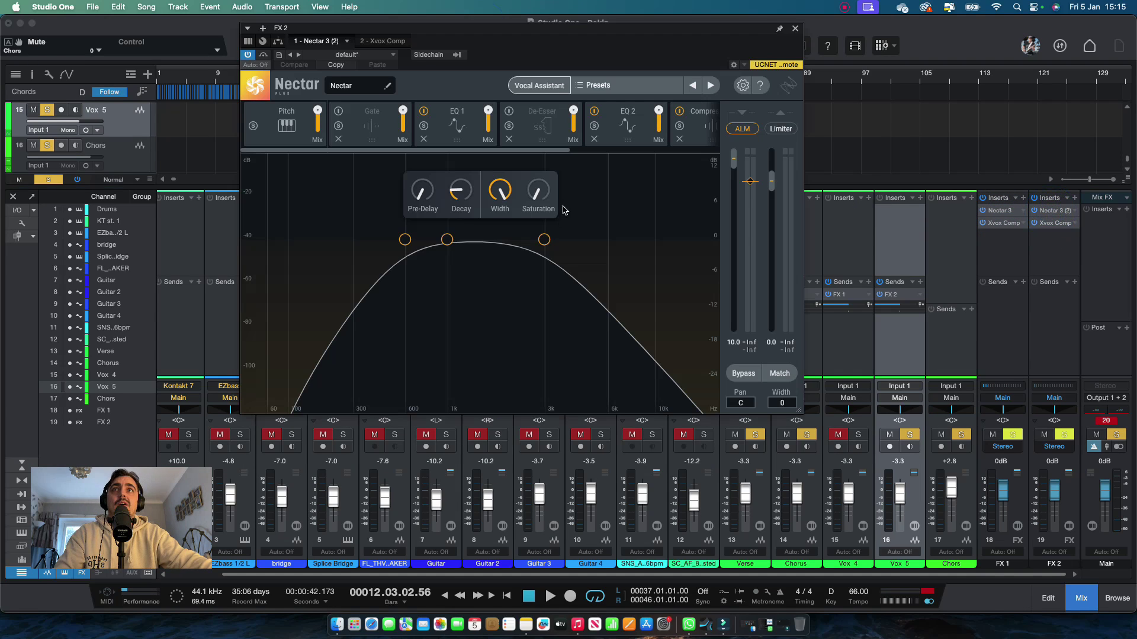
scroll(548, 153, right, 5)
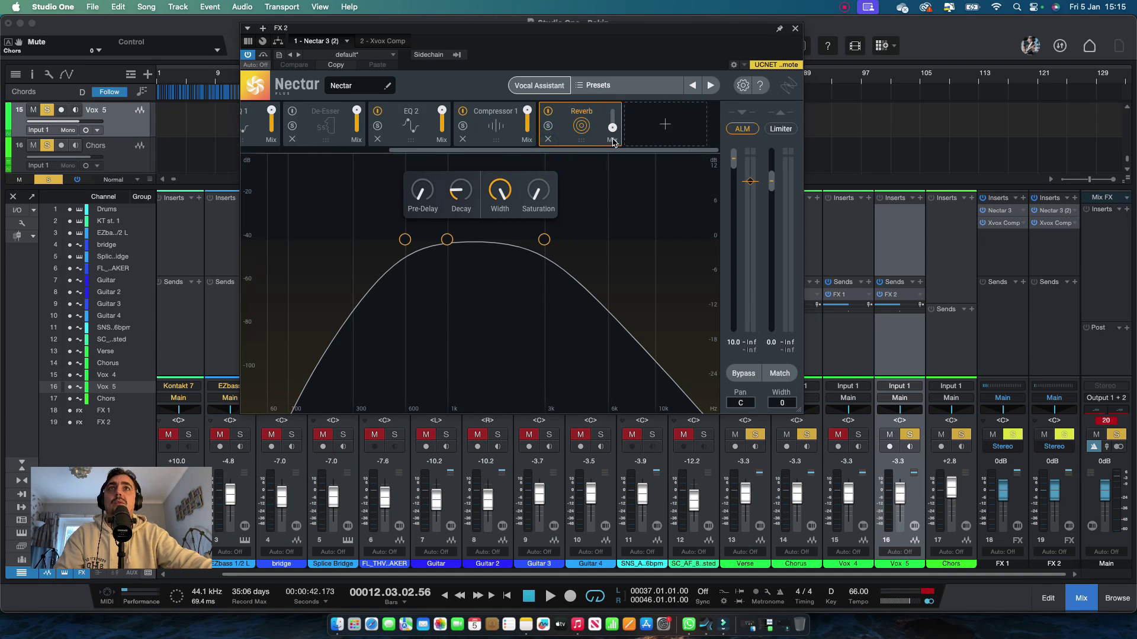
drag(612, 118, 616, 117)
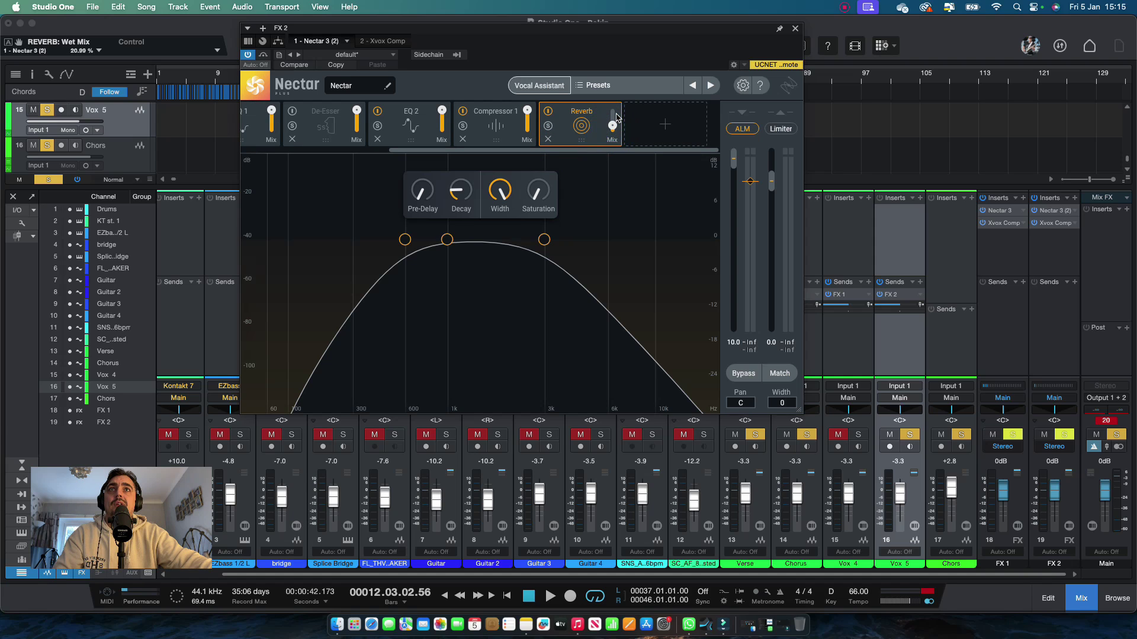
click(662, 122)
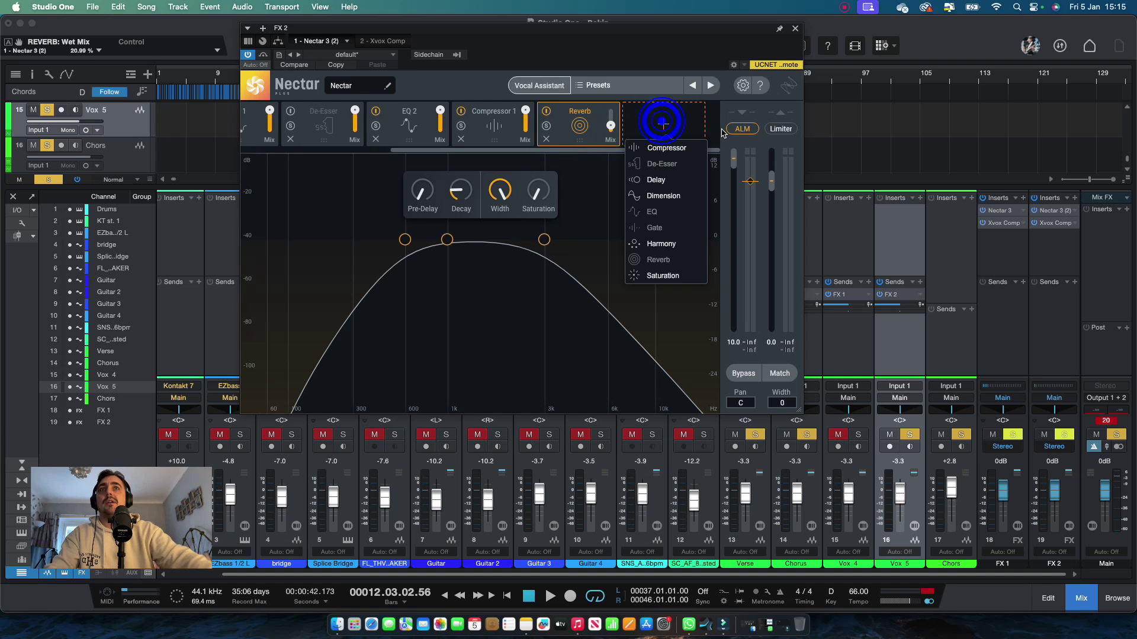
click(678, 180)
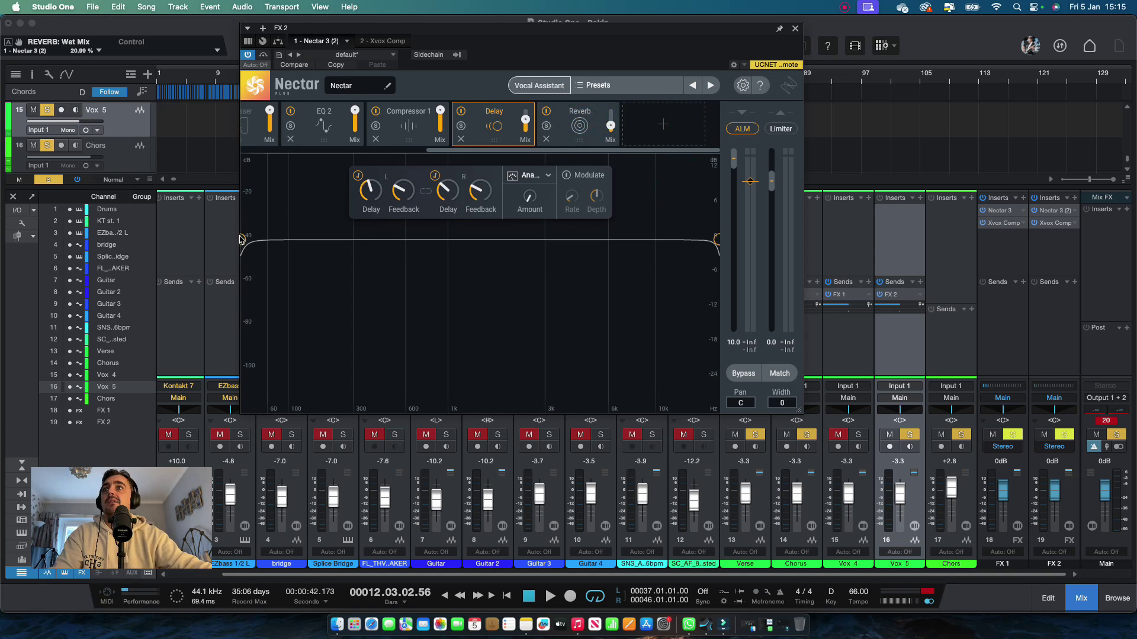
drag(246, 242, 388, 239)
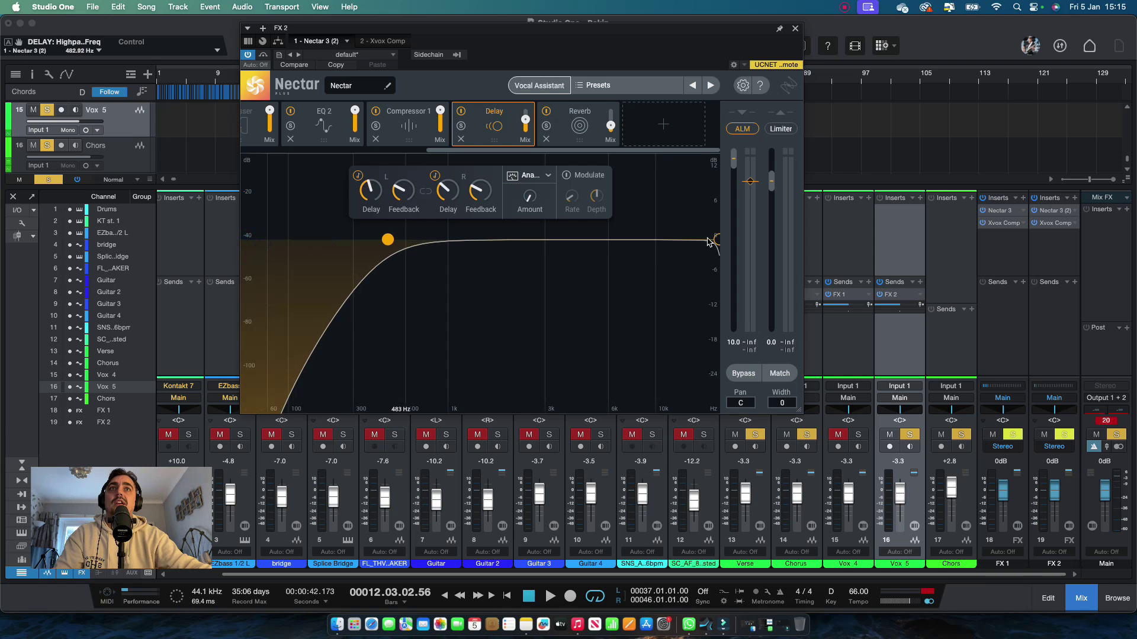
drag(708, 245, 614, 241)
click(794, 28)
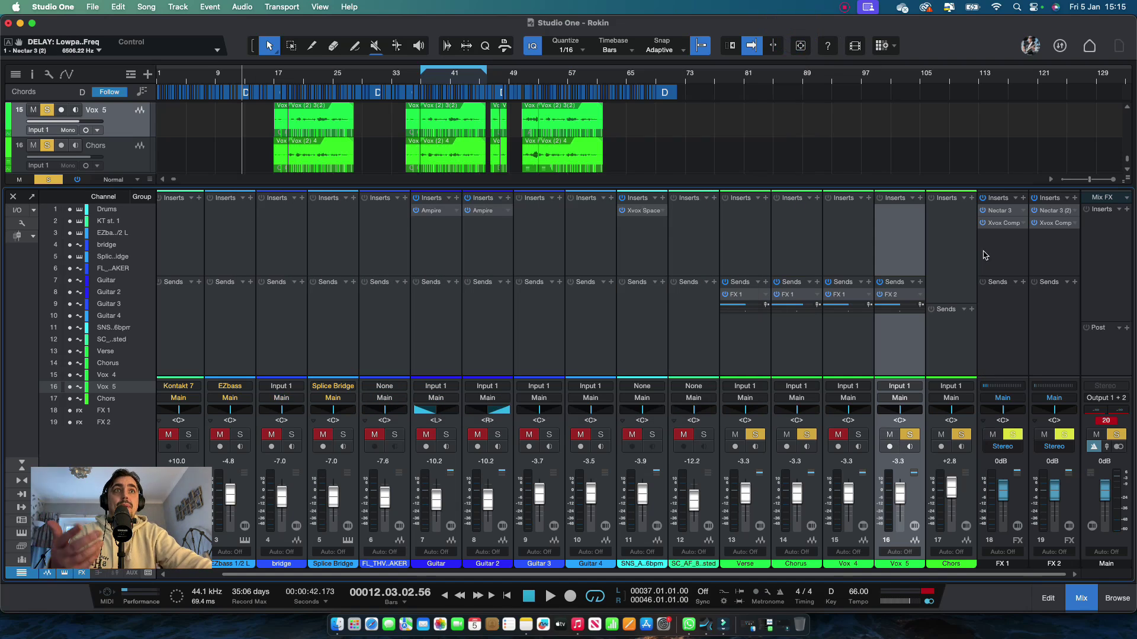
Select the Chors channel and add a send from it to FX 2.
click(969, 292)
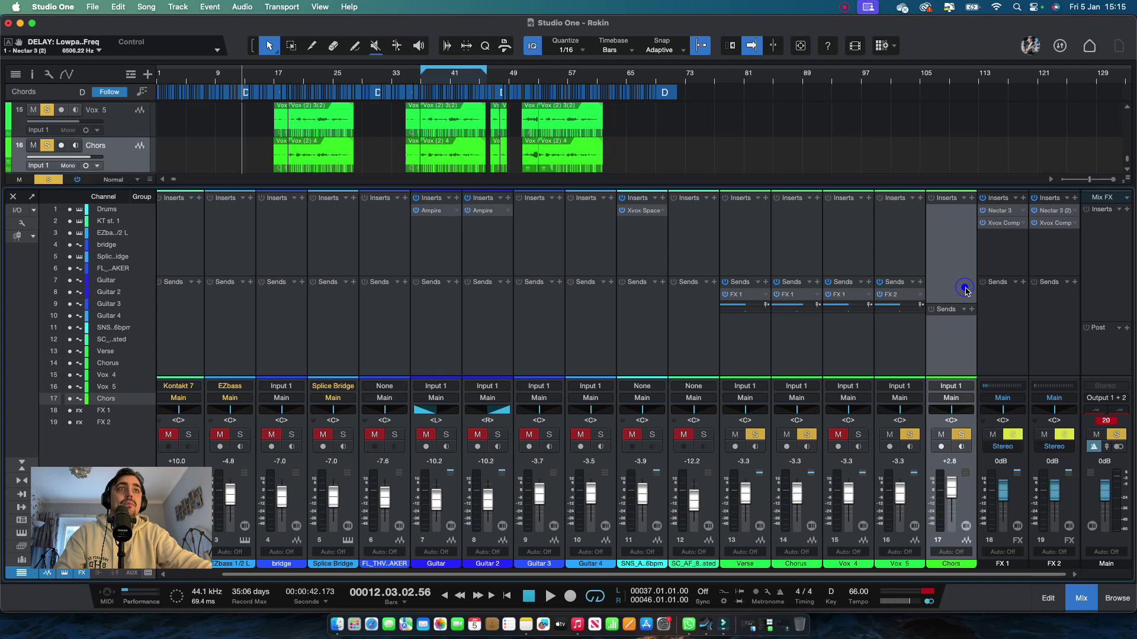
click(971, 309)
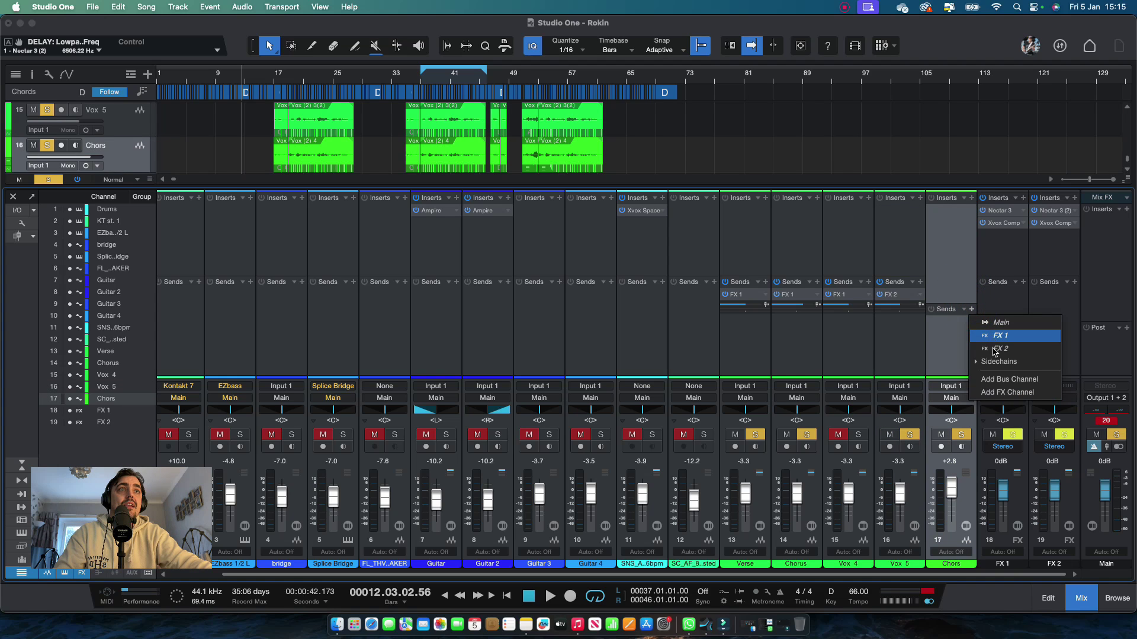
click(995, 350)
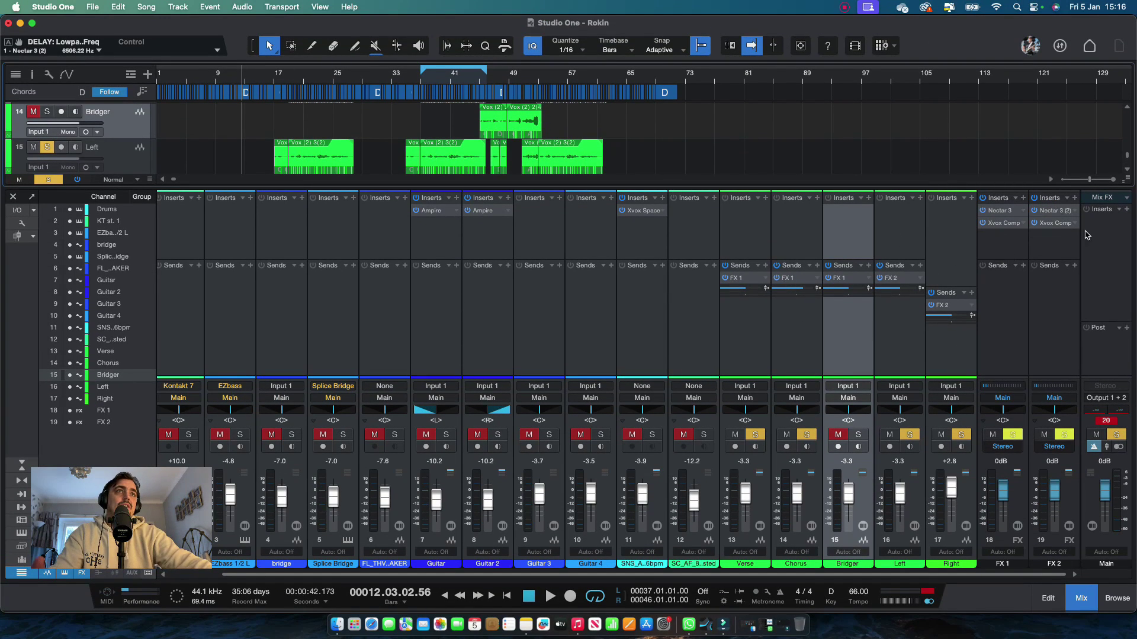
Enlarge the arrangement, clear all solos, and play from bar 8.
drag(344, 187, 314, 357)
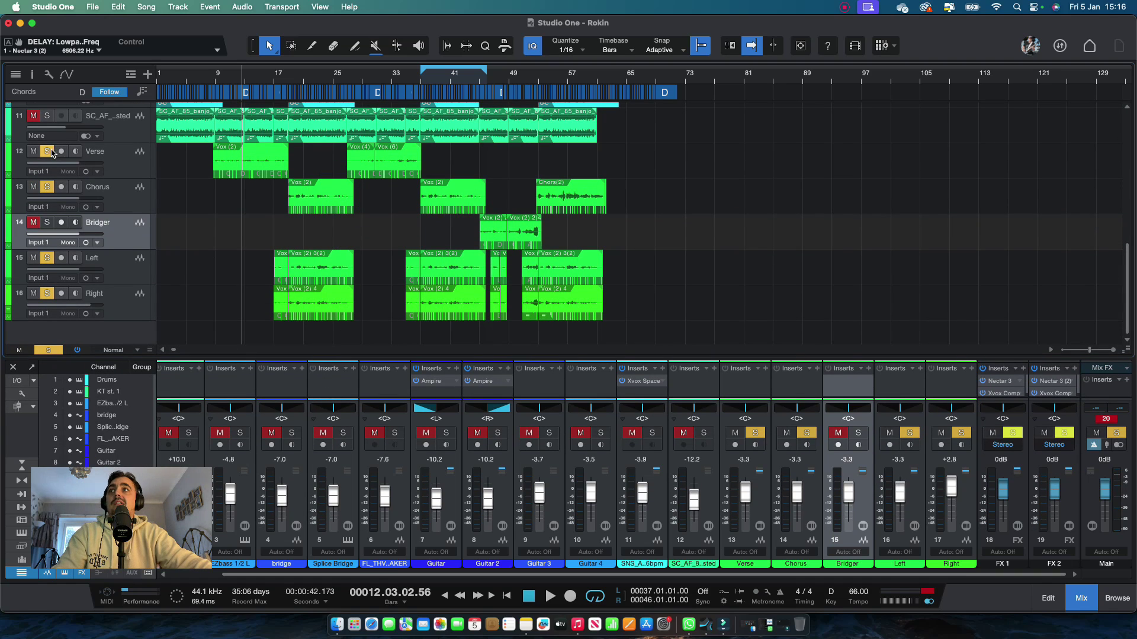
drag(50, 152, 41, 325)
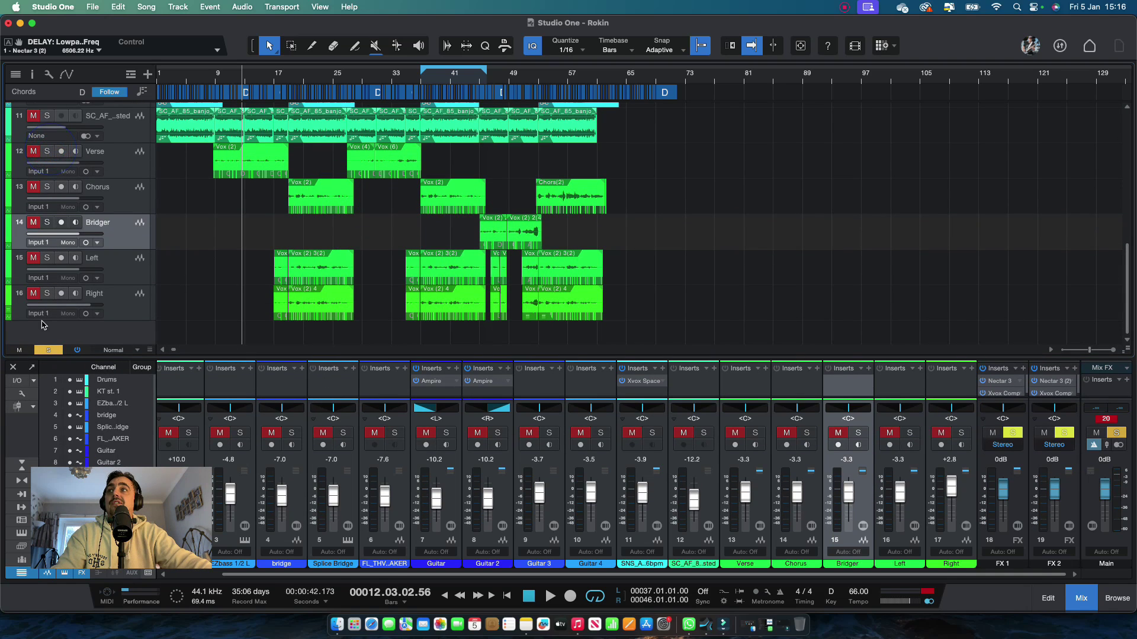
click(209, 77)
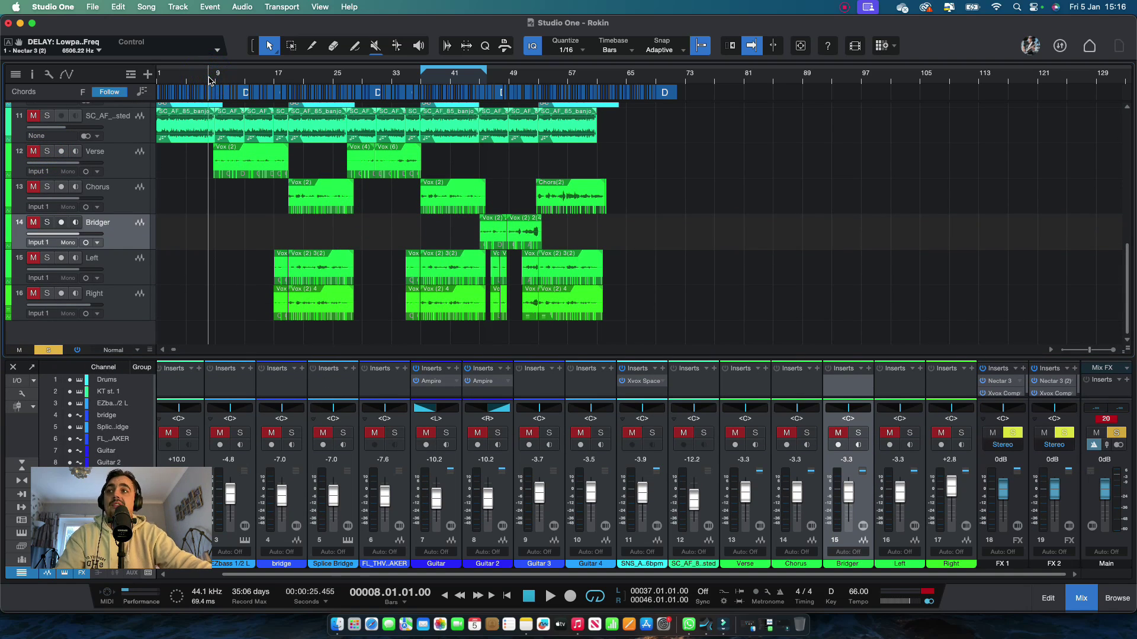
key(space)
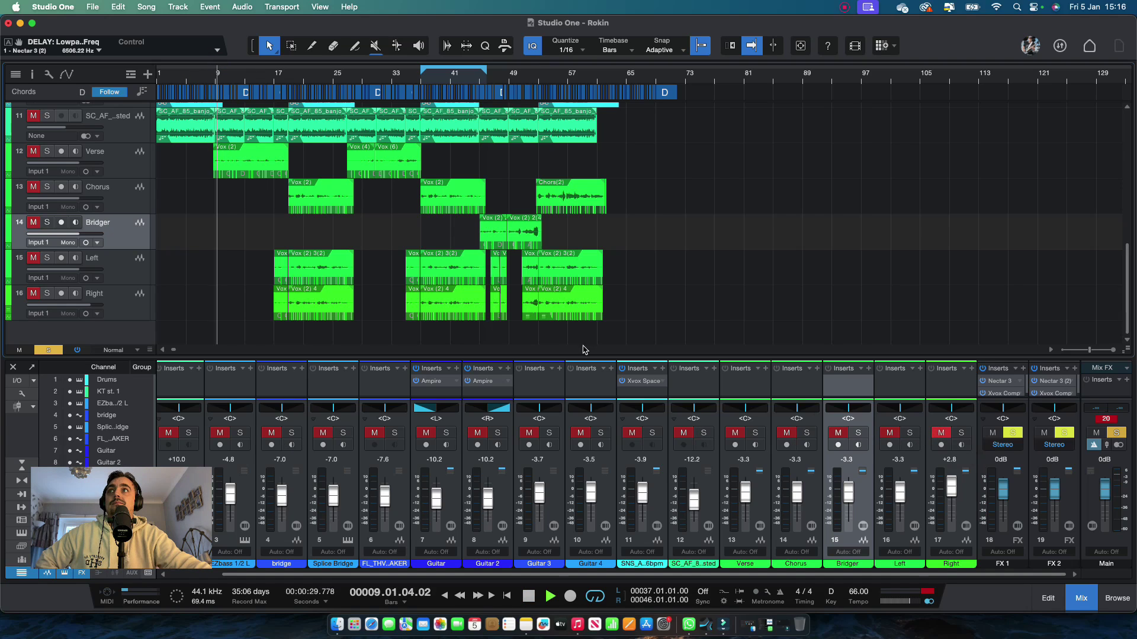
click(48, 350)
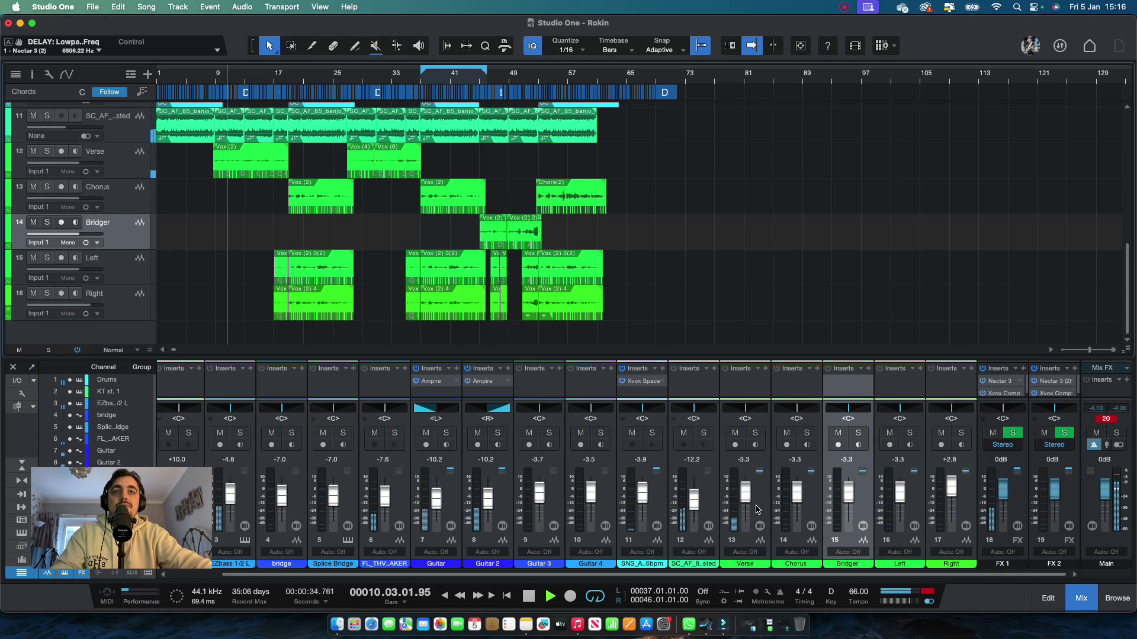
Raise the vocal faders: Verse, then Bridger to +4.0, Left to +3.9, Right to +10.0 dB.
drag(746, 496, 799, 499)
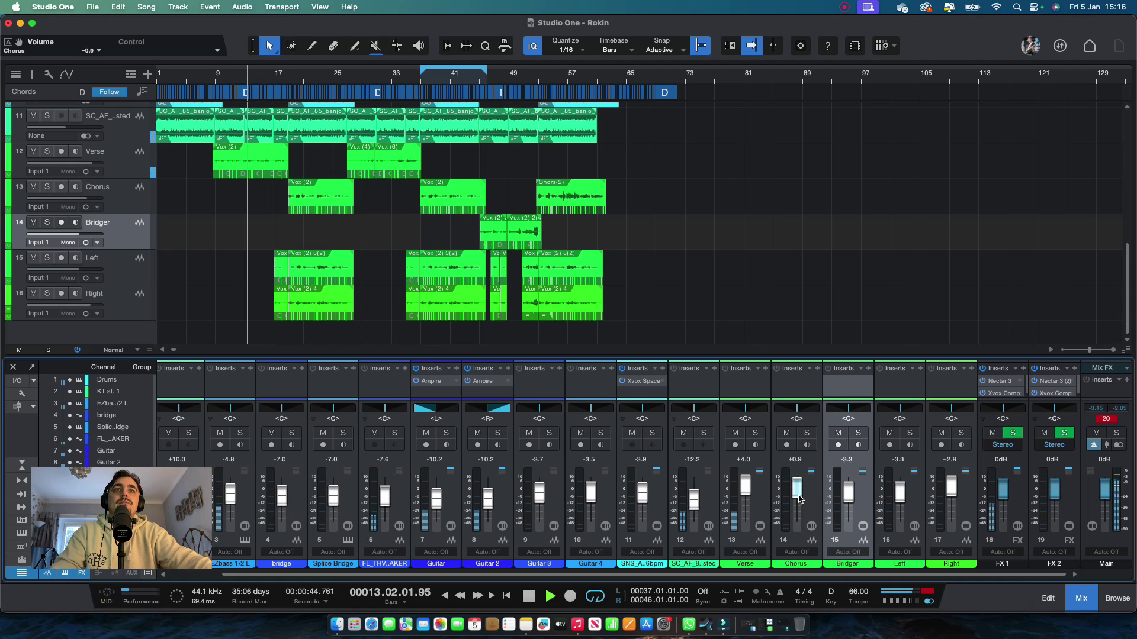
scroll(799, 499, up, 4)
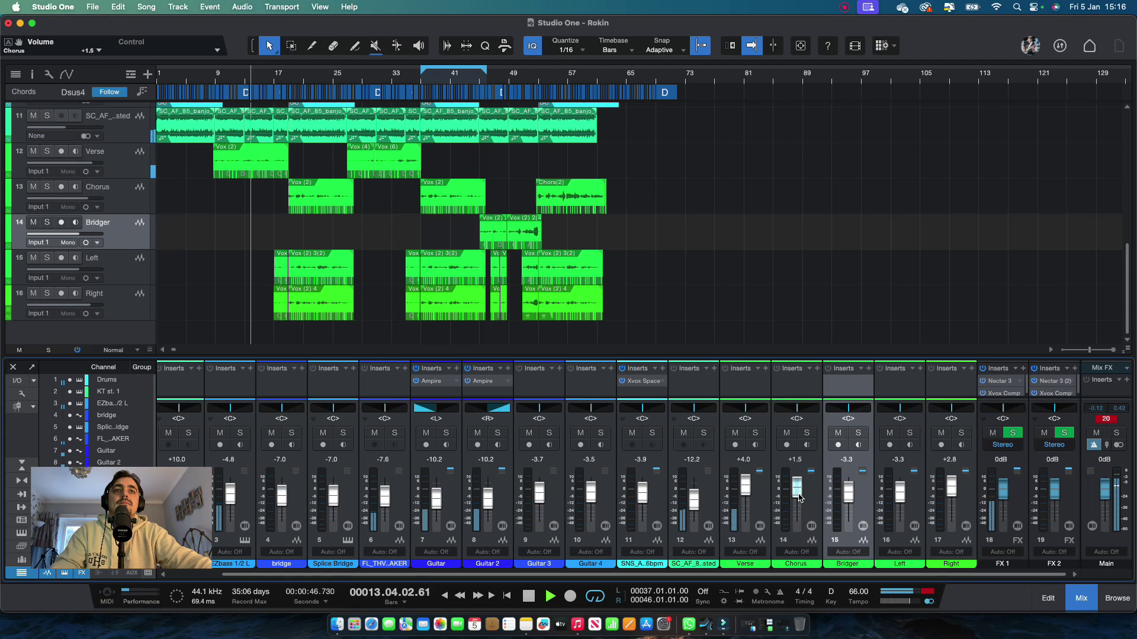
scroll(799, 497, up, 1)
drag(848, 498, 845, 490)
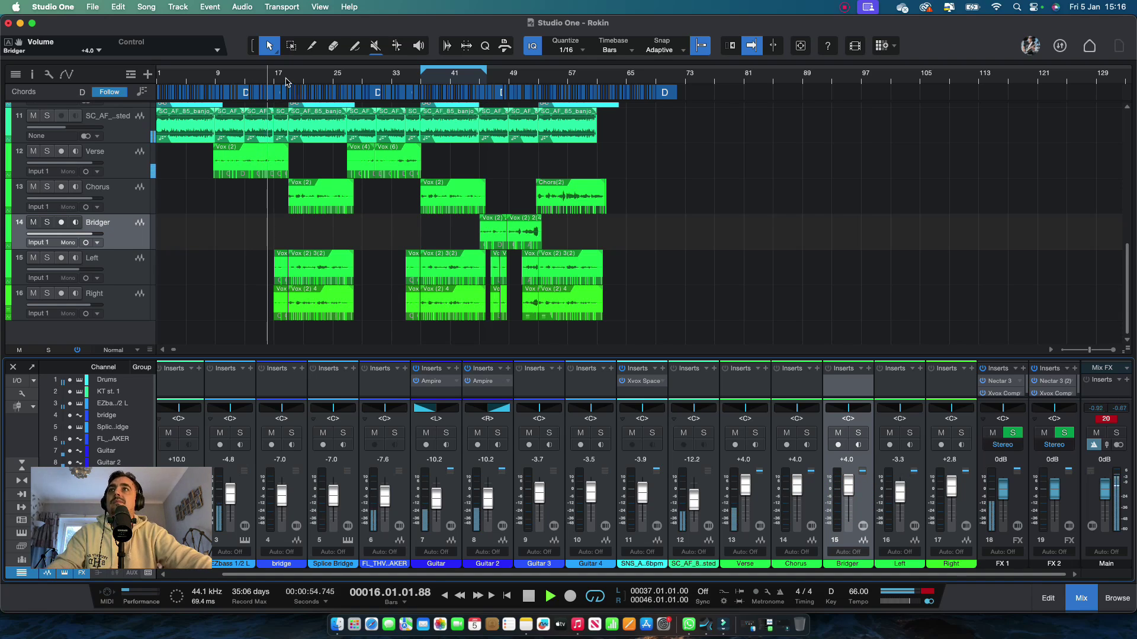
click(894, 495)
shift+click(950, 496)
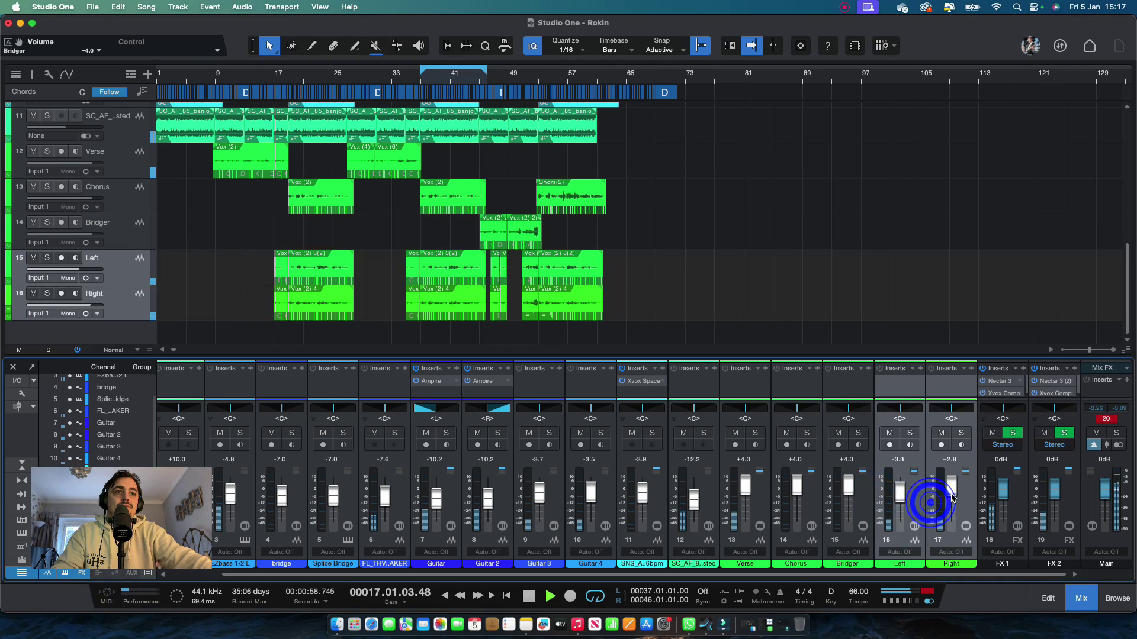
drag(950, 497, 950, 488)
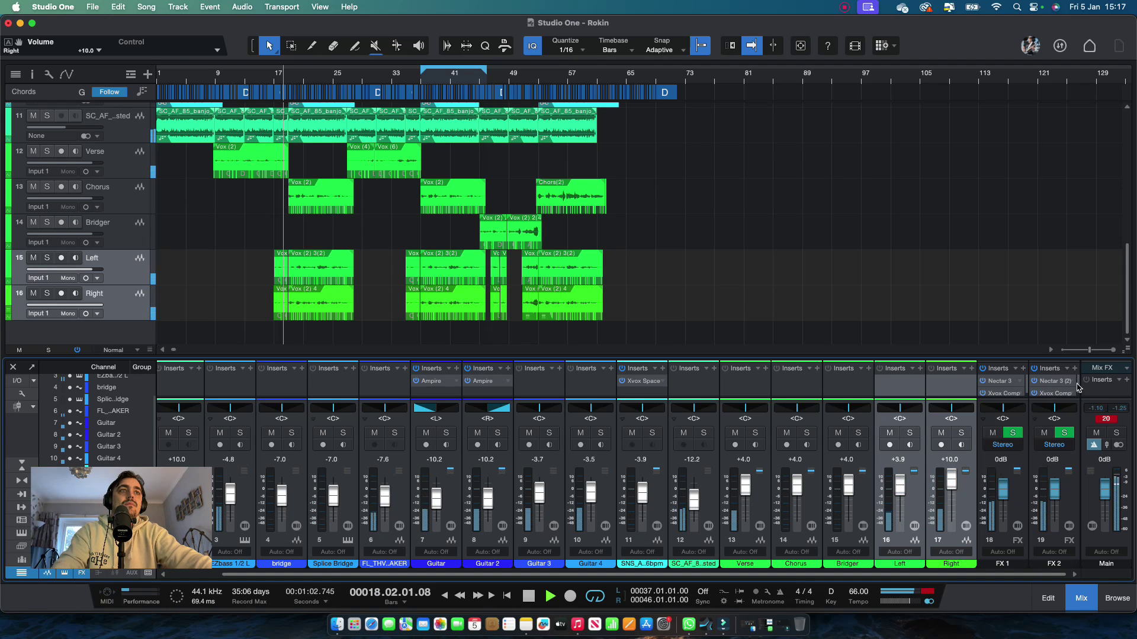
key(space)
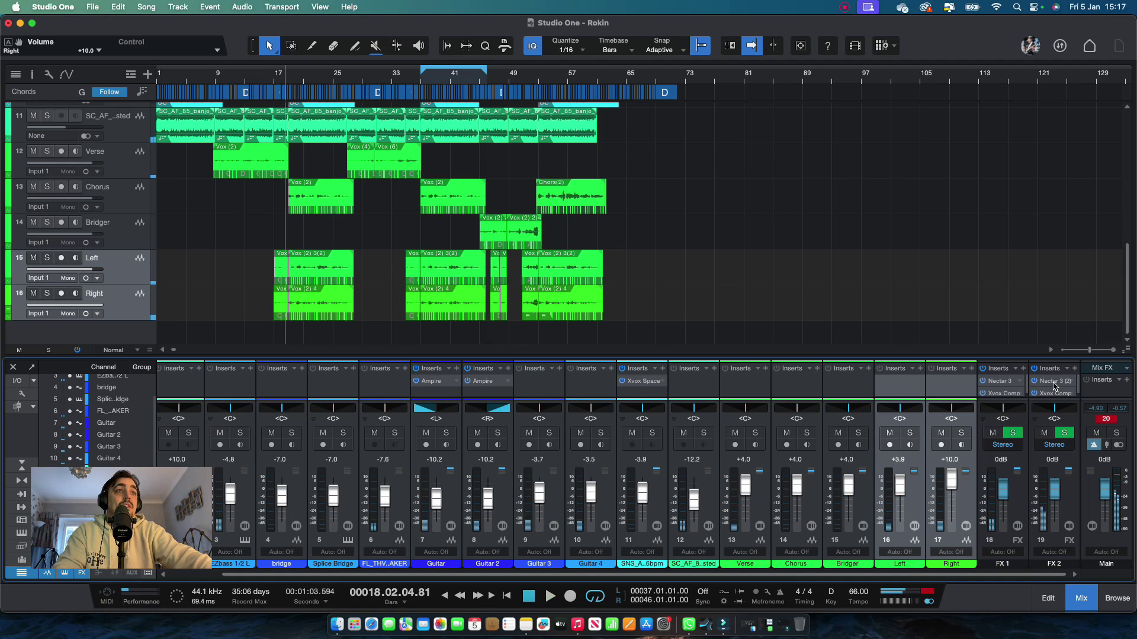
In FX 2's Nectar 3, bypass the Delay module and set the Reverb mix to 20.21% wet.
click(1053, 382)
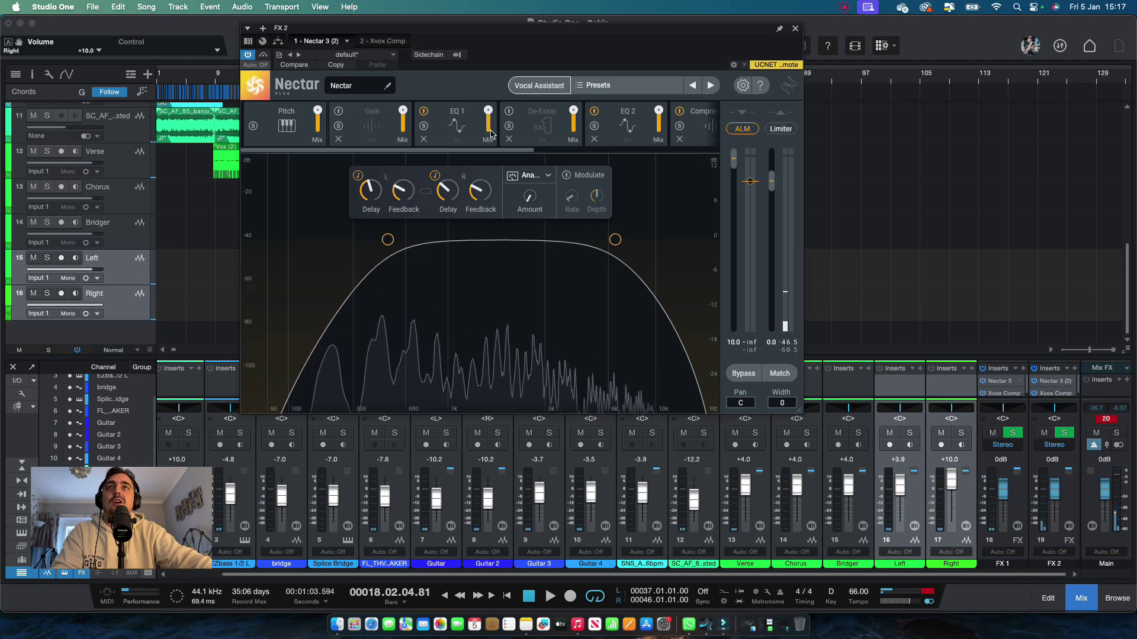
scroll(502, 152, right, 5)
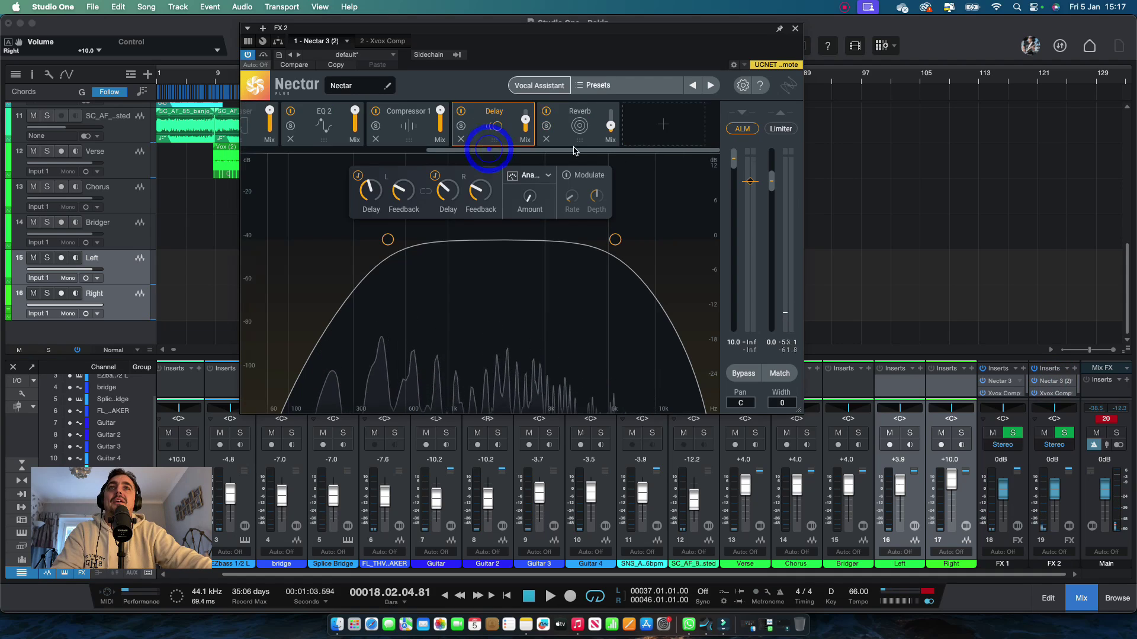
click(460, 111)
click(460, 111)
click(460, 111)
click(610, 125)
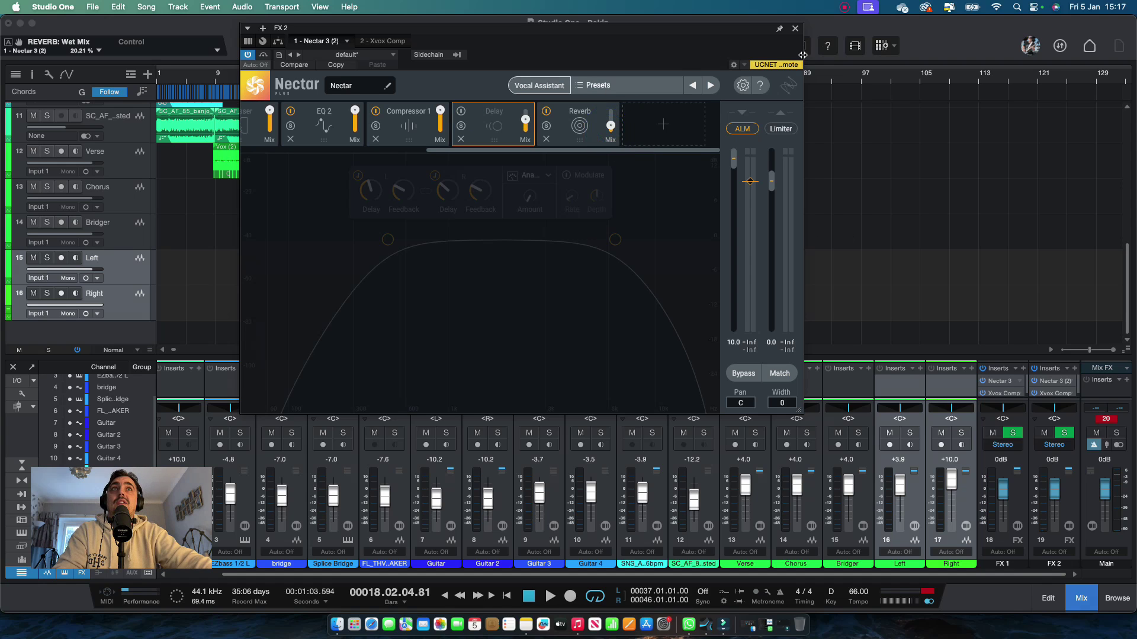
click(795, 29)
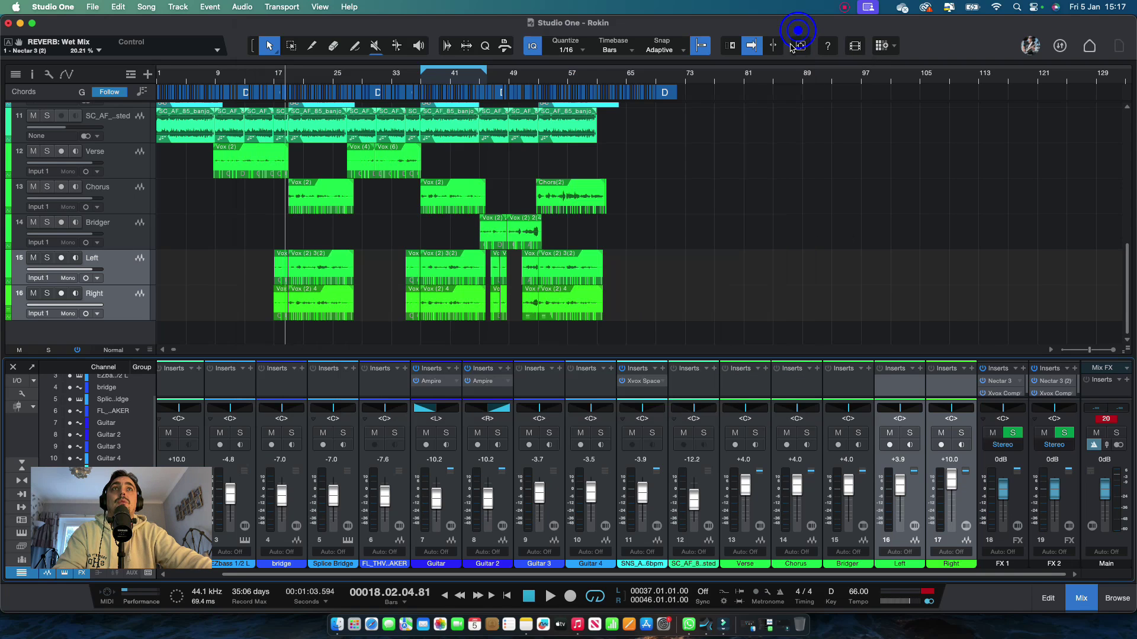
click(212, 464)
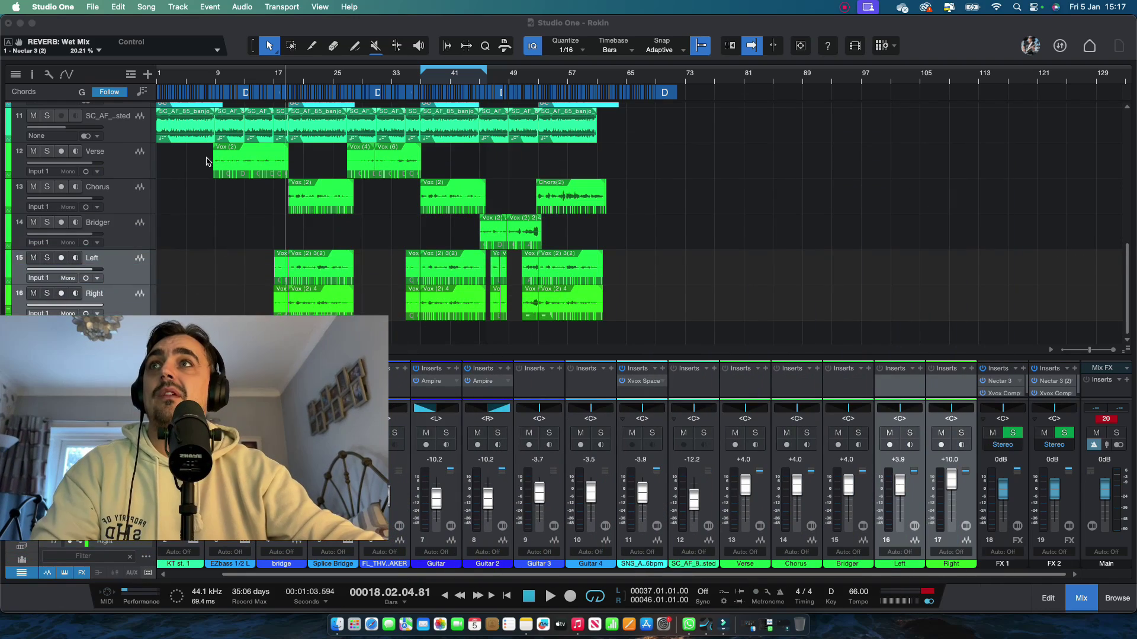
scroll(102, 199, up, 3)
scroll(102, 199, up, 2)
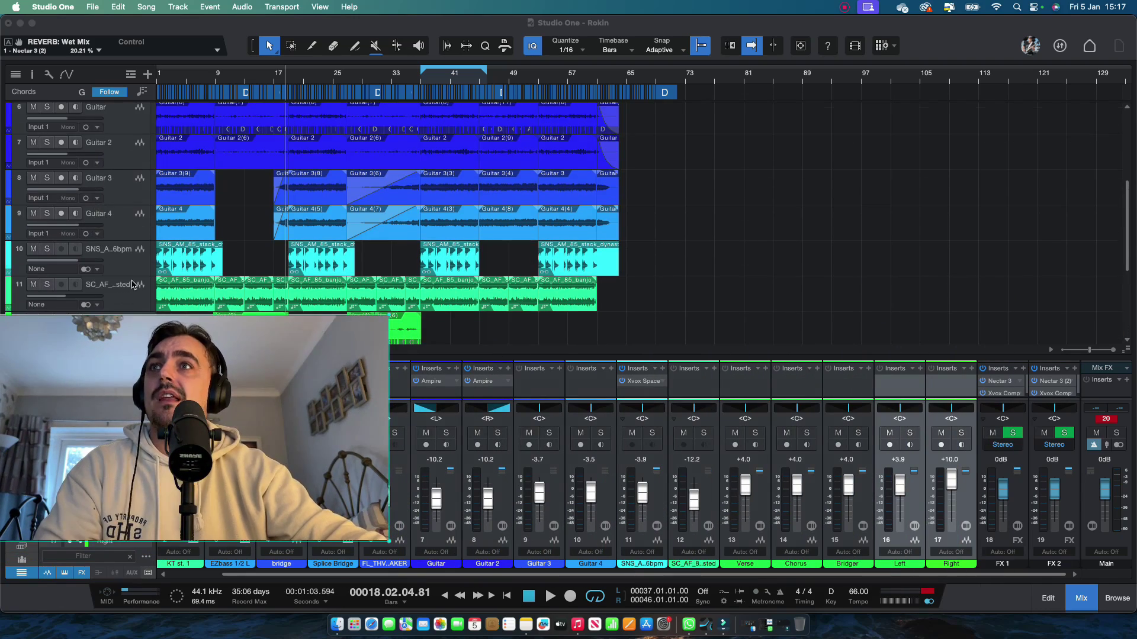
click(135, 261)
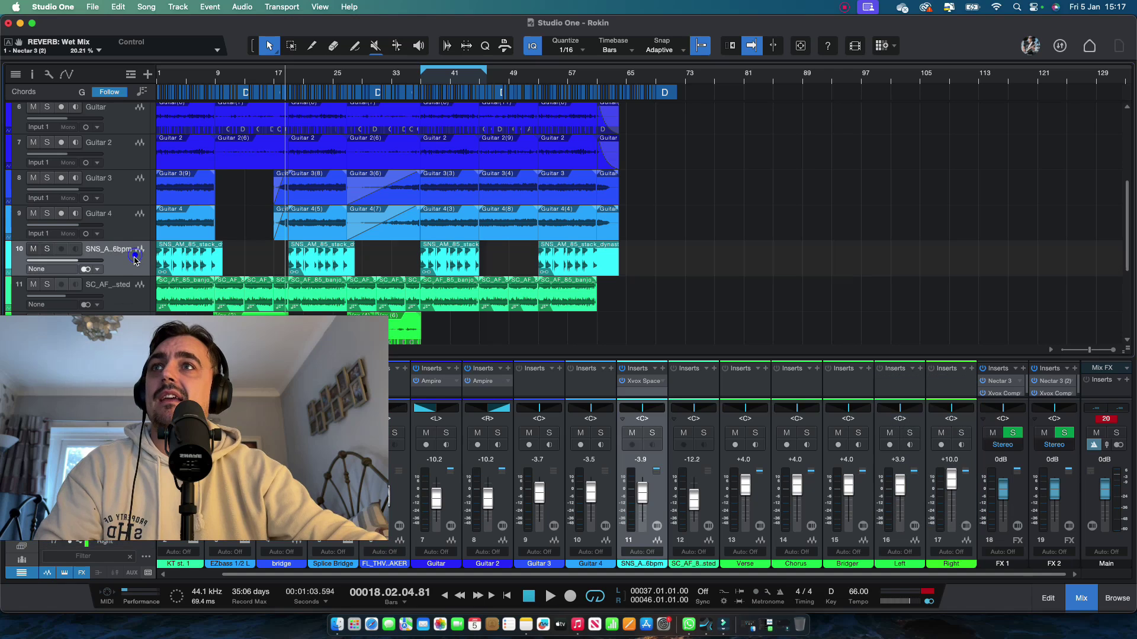
click(667, 264)
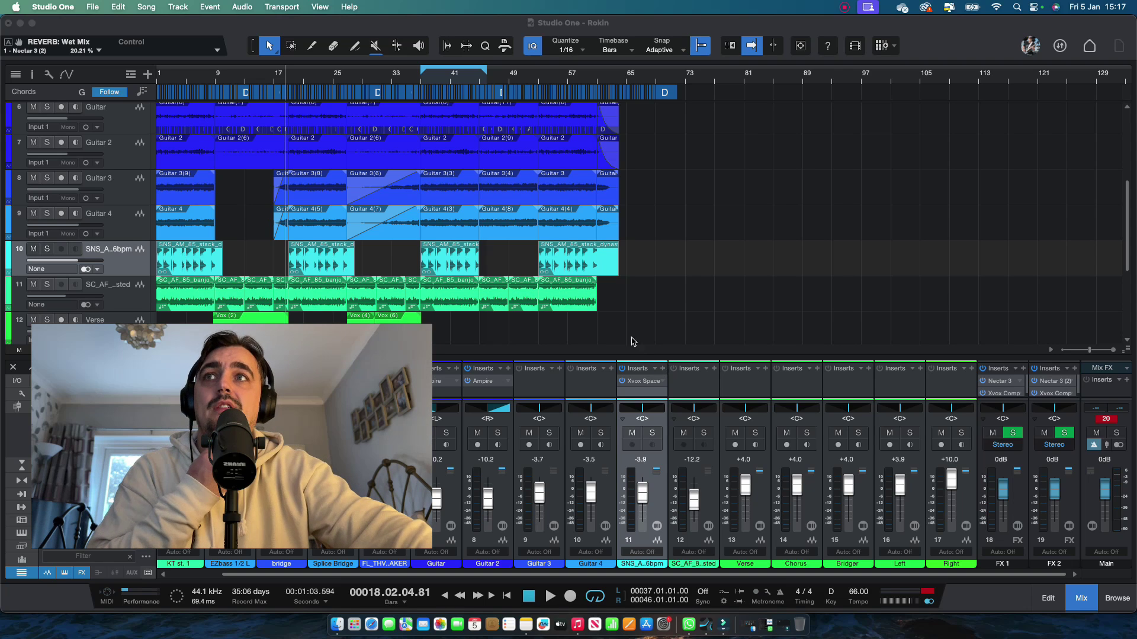
click(681, 255)
right_click(184, 258)
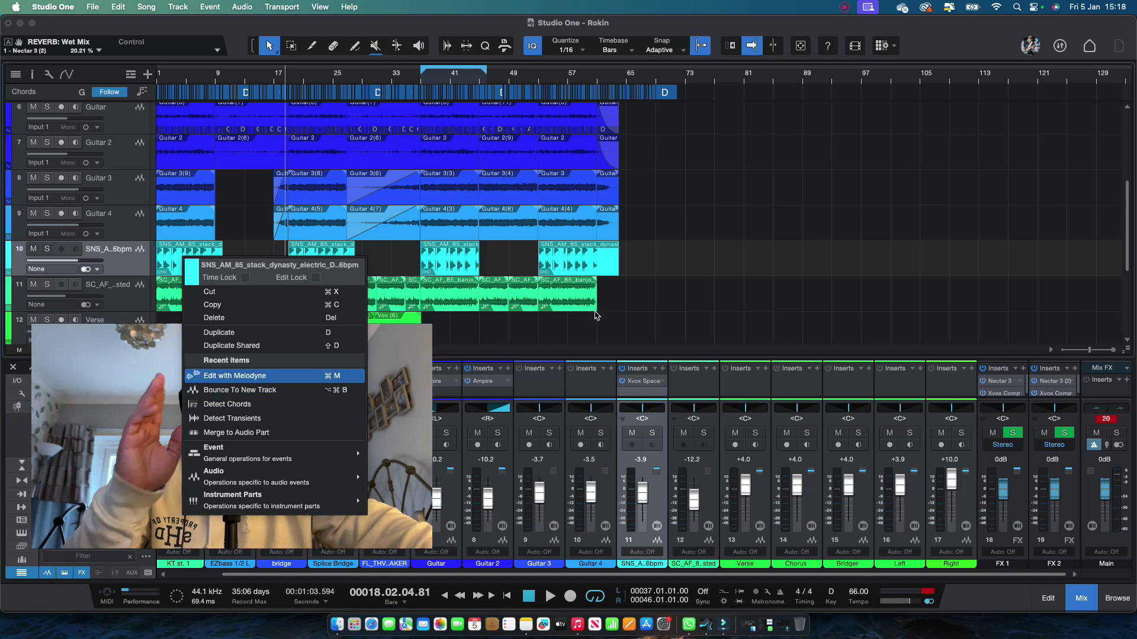
click(706, 312)
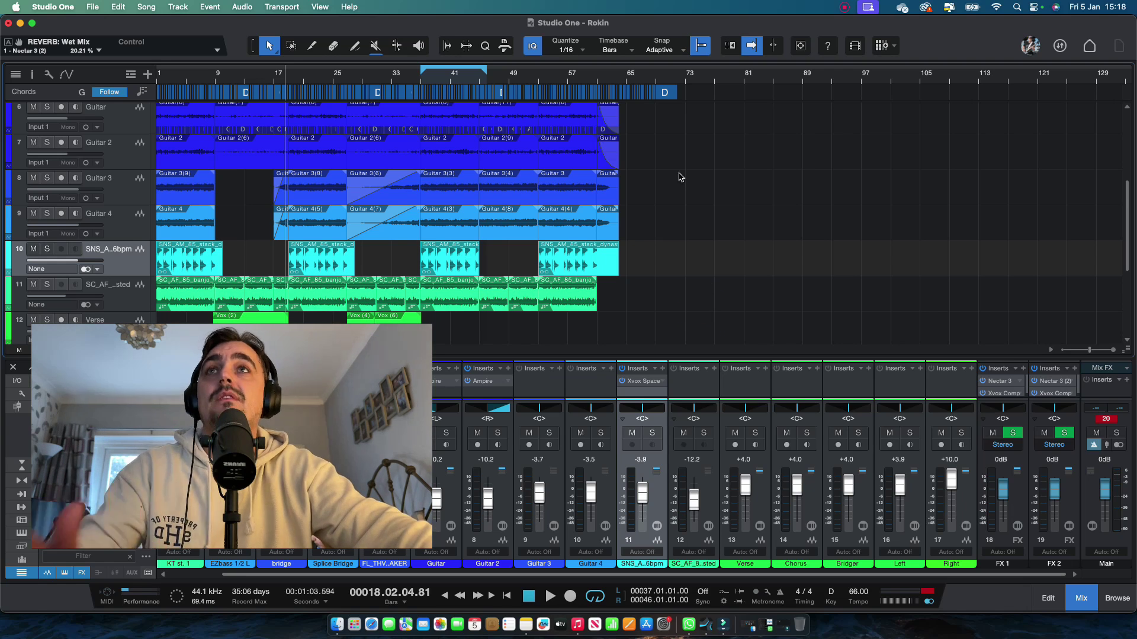
scroll(679, 181, up, 5)
Bounce the EZbass MIDI parts to a new audio track, then remove the EZbass track and instrument.
click(138, 156)
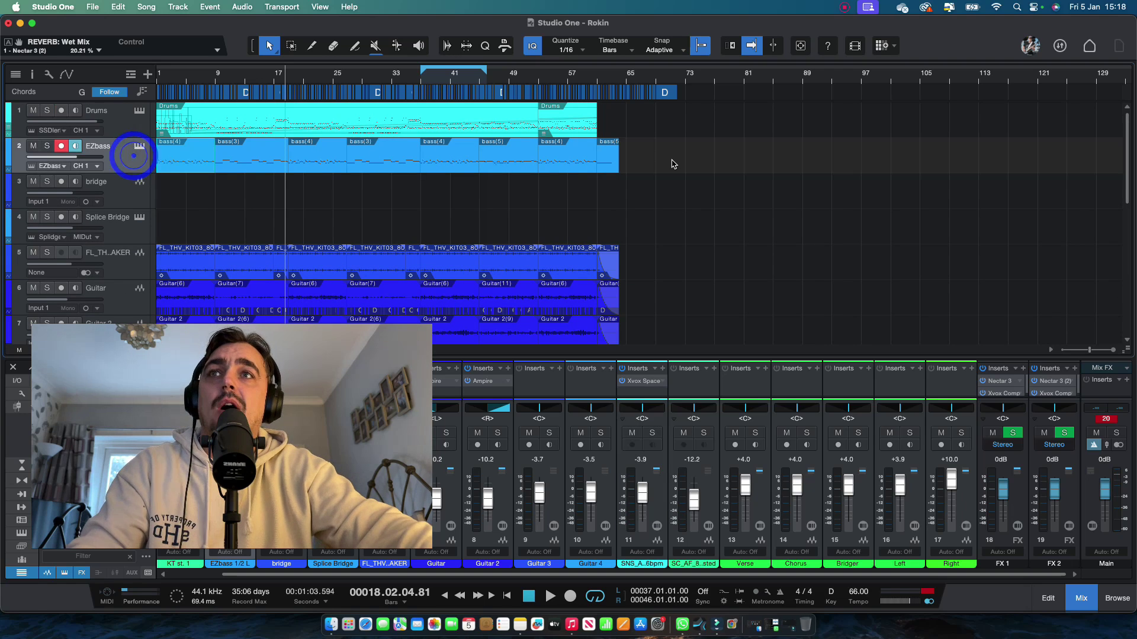
drag(668, 167, 166, 157)
right_click(197, 169)
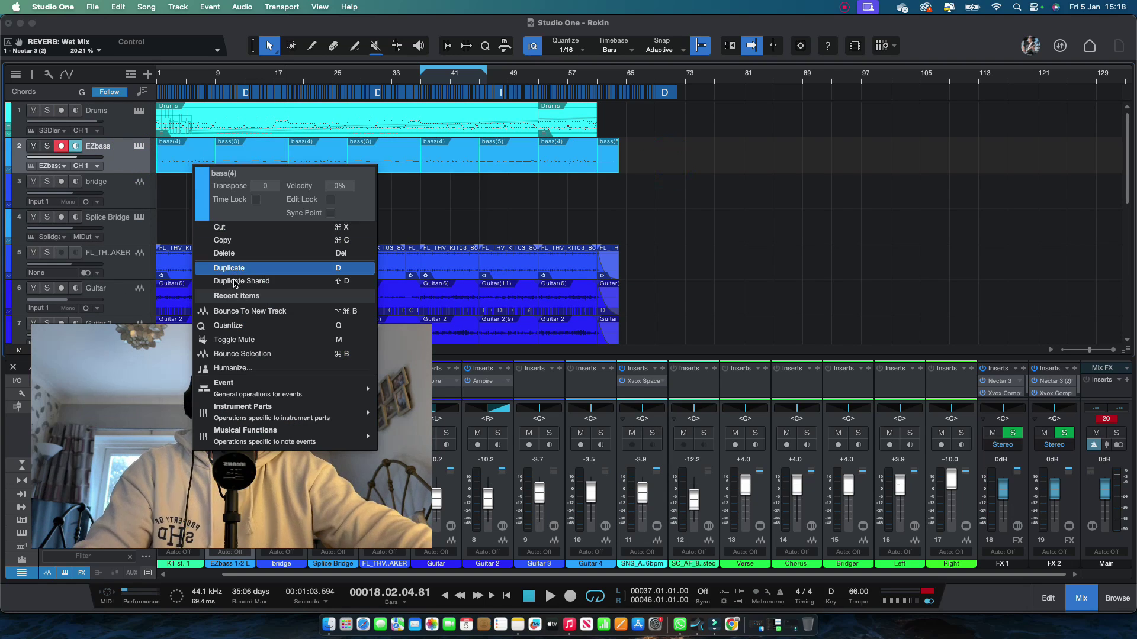
click(260, 310)
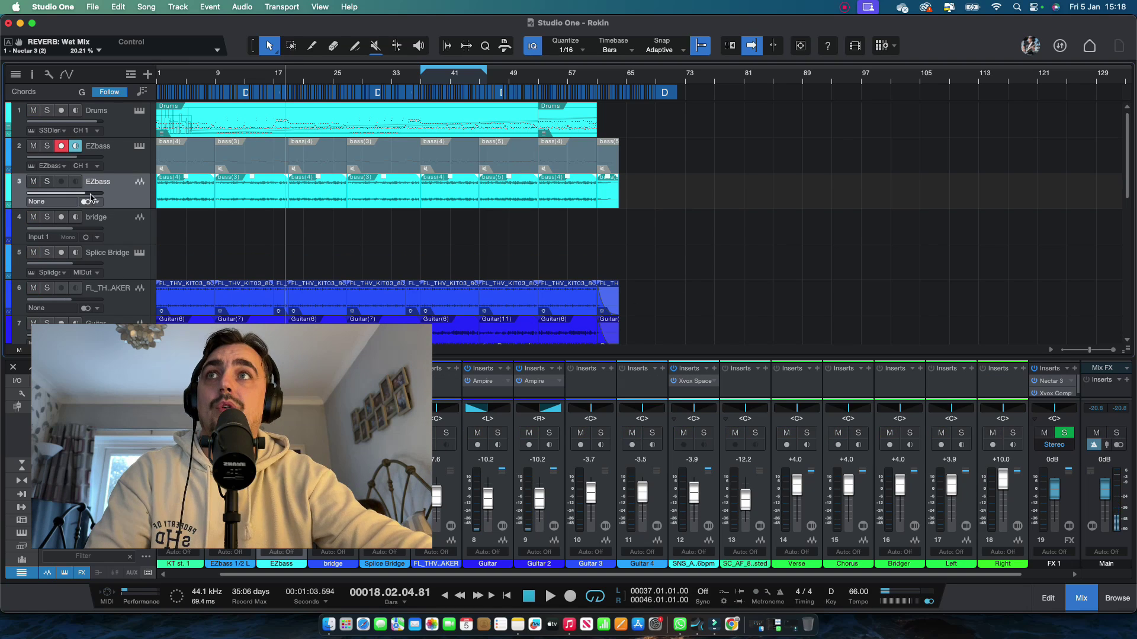
right_click(141, 165)
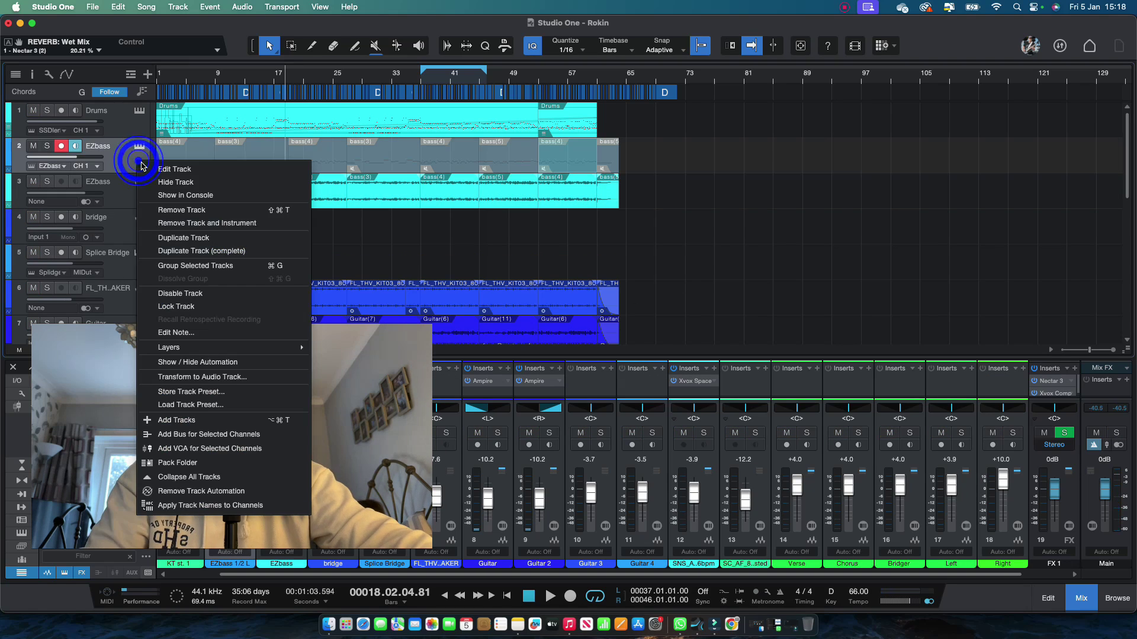
click(190, 223)
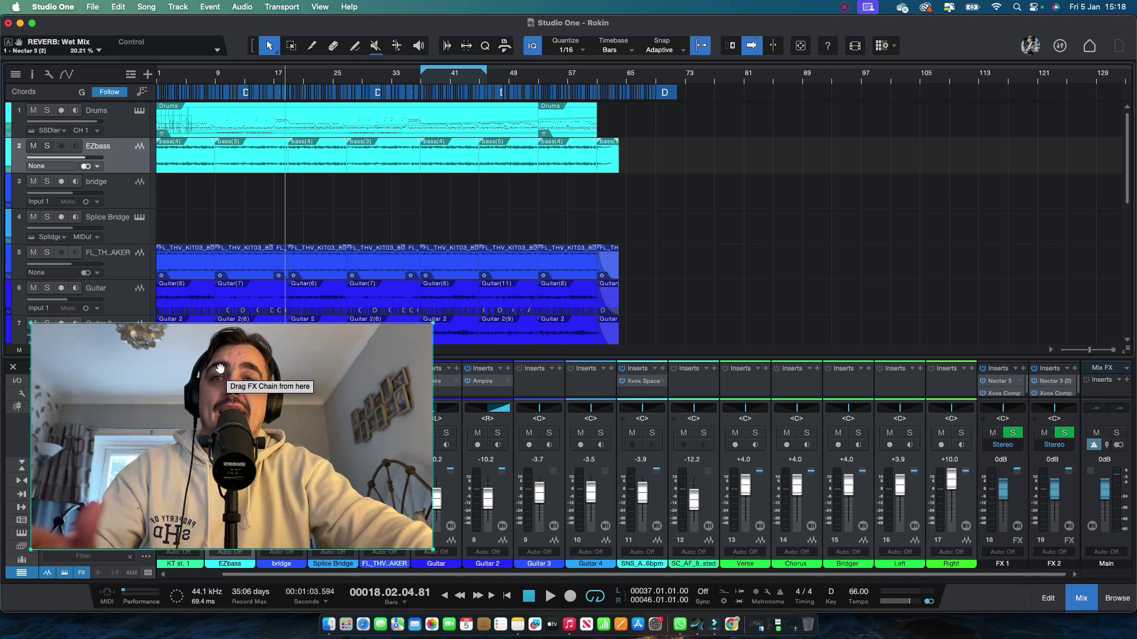
drag(258, 431, 592, 265)
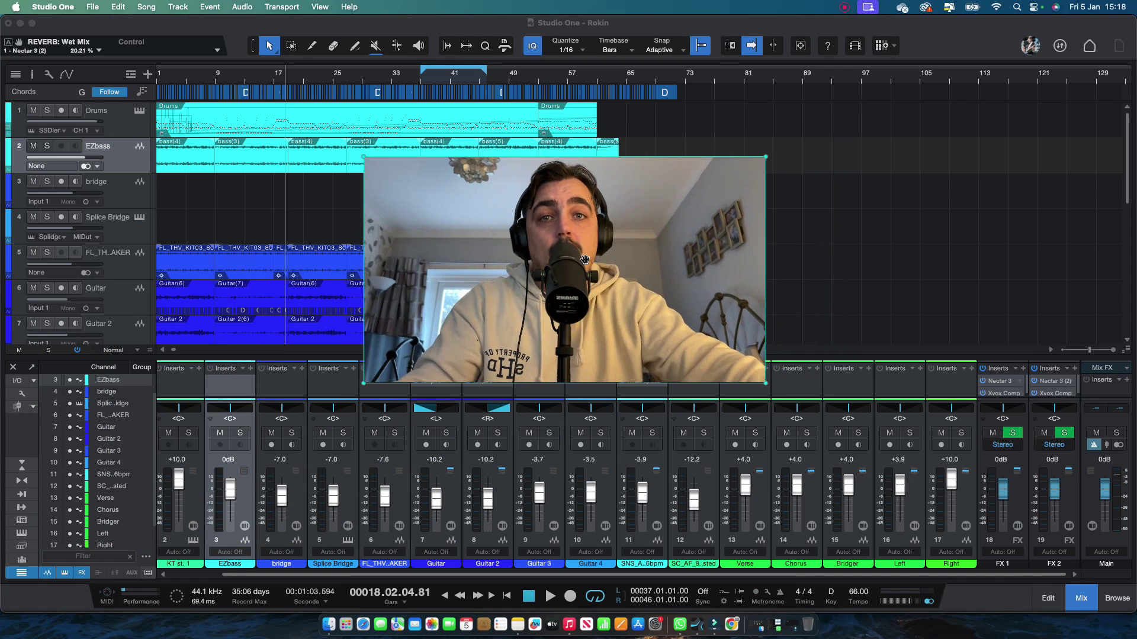